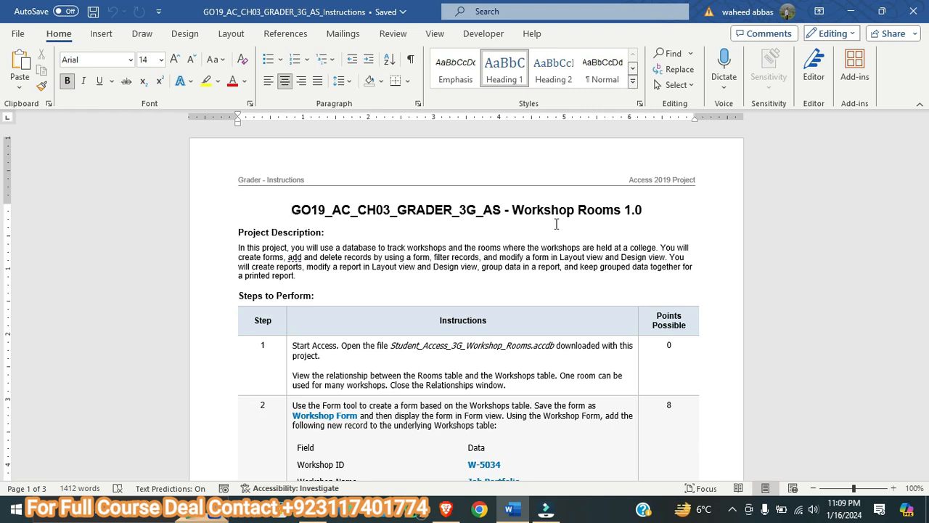
# Read through the project description and the numbered steps in the Workshop Rooms instructions document
pyautogui.moveTo(316, 275); pyautogui.dragTo(241, 247)
pyautogui.scroll(-1, 280, 287)
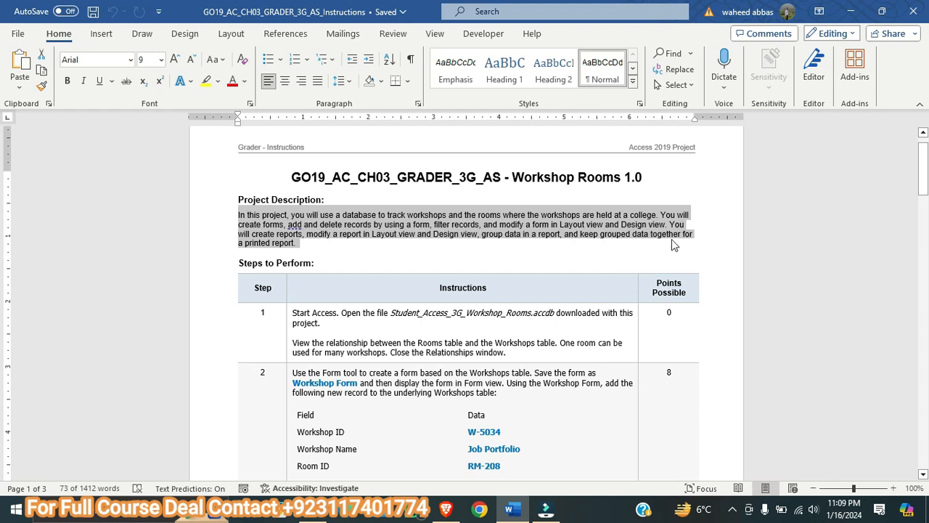
pyautogui.scroll(-2, 361, 314)
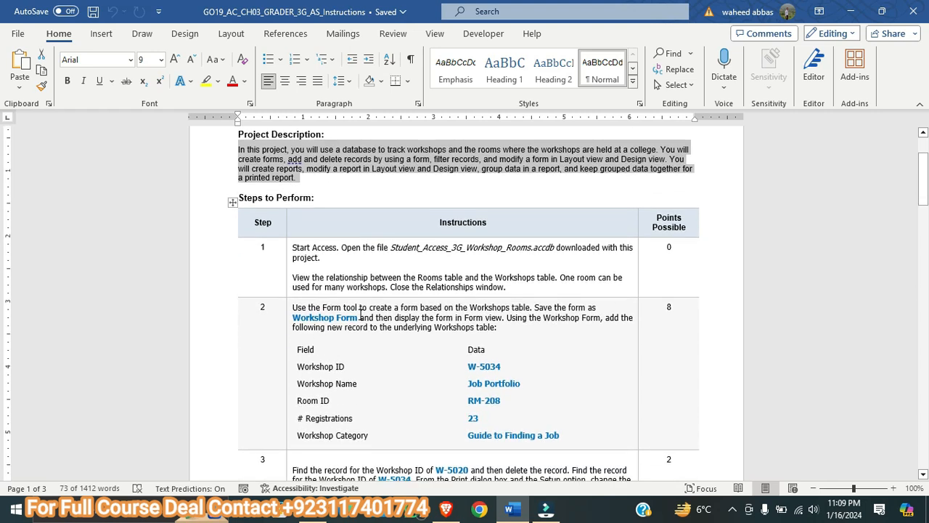
pyautogui.scroll(-3, 355, 325)
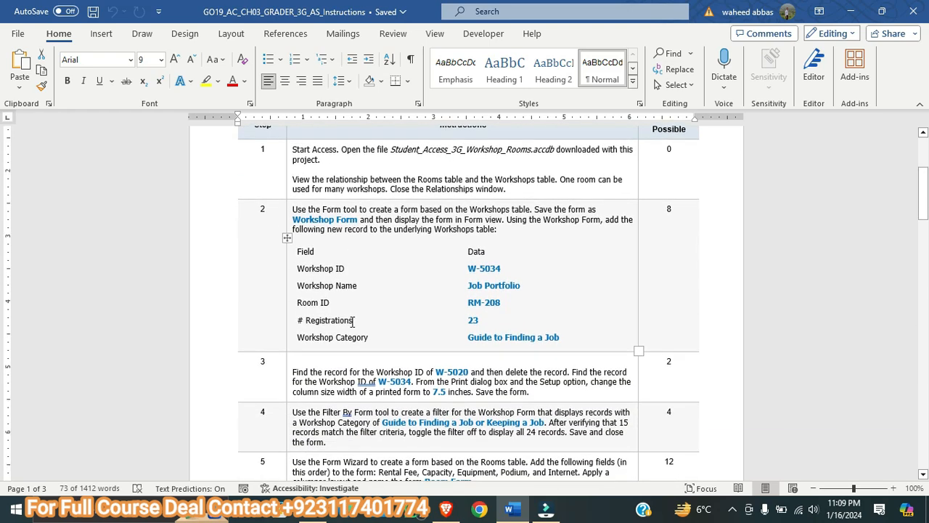
pyautogui.scroll(4, 353, 324)
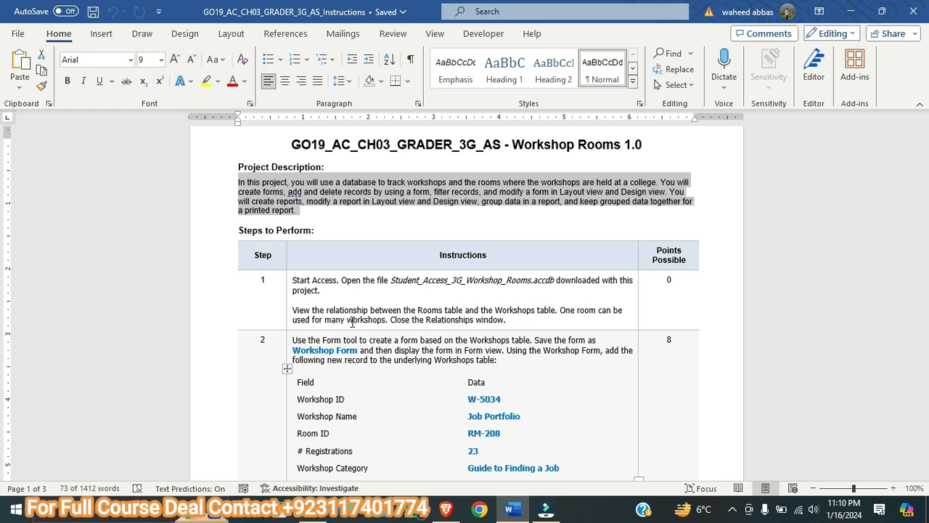
pyautogui.moveTo(513, 320); pyautogui.dragTo(298, 281)
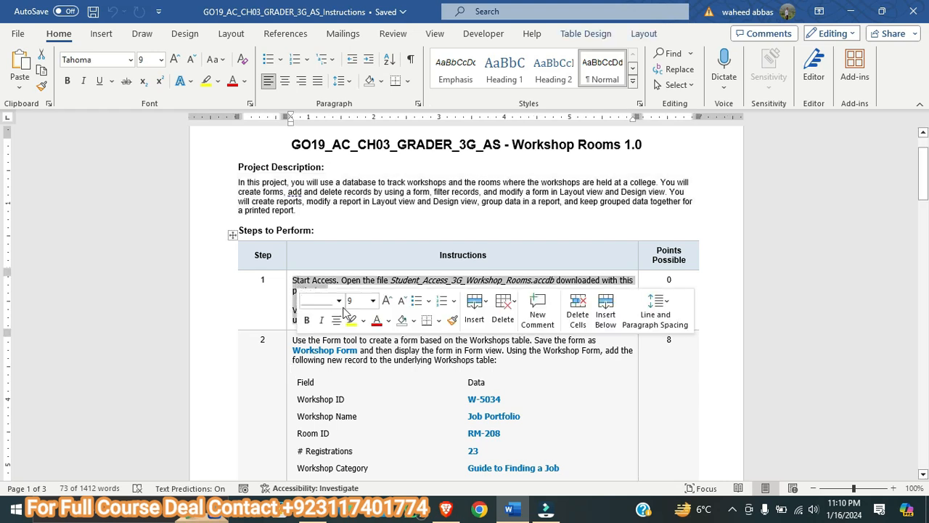
pyautogui.click(313, 282)
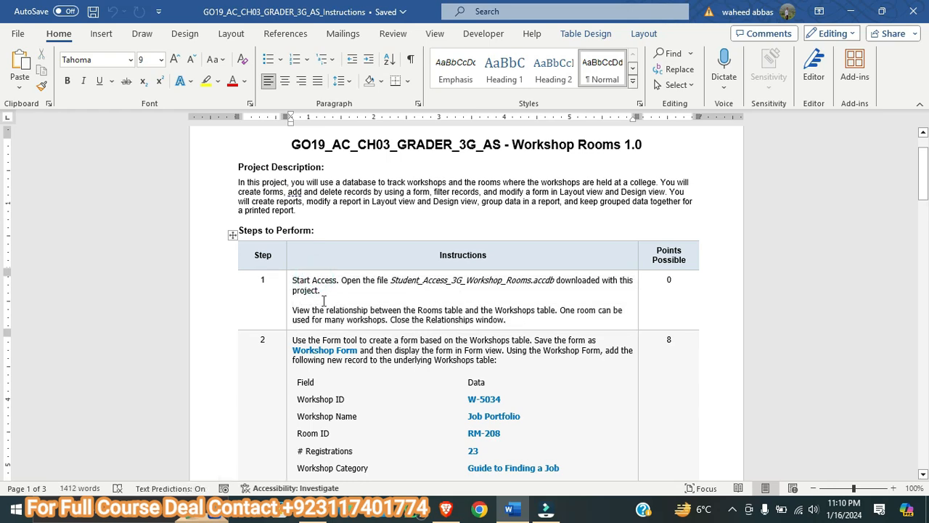
pyautogui.scroll(-20, 550, 287)
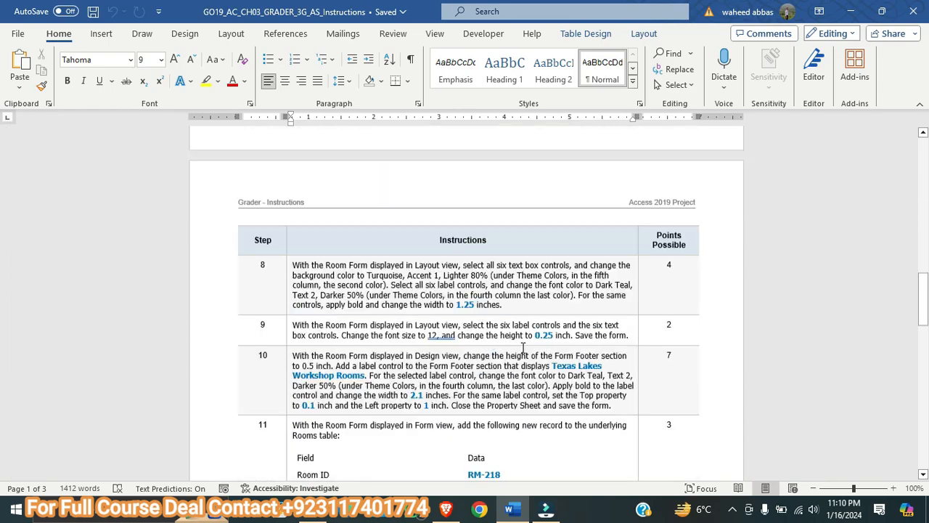
pyautogui.scroll(-10, 519, 341)
pyautogui.scroll(5, 516, 340)
pyautogui.scroll(15, 516, 340)
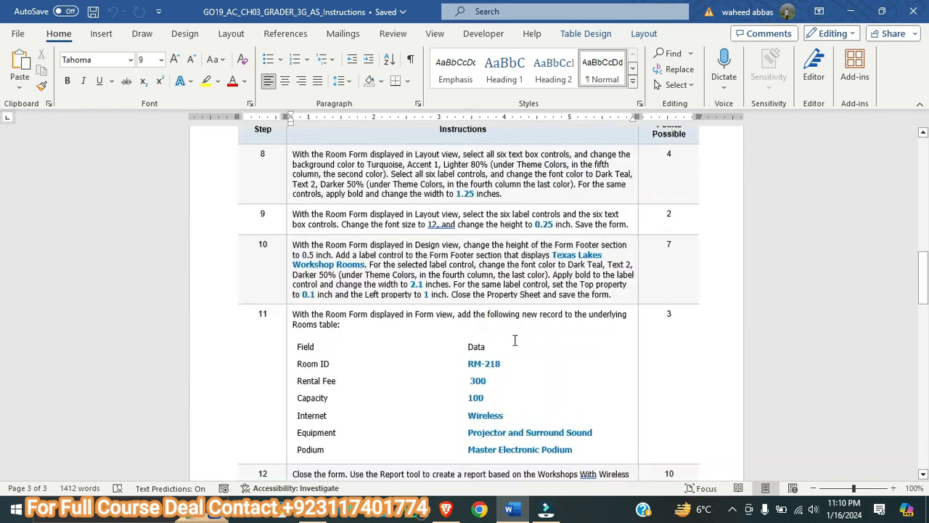
pyautogui.scroll(12, 514, 346)
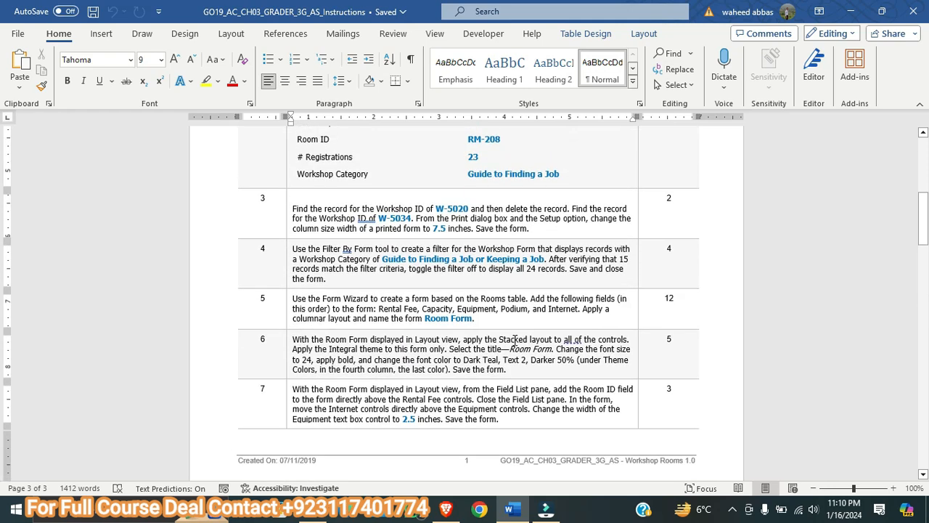
pyautogui.scroll(2, 514, 340)
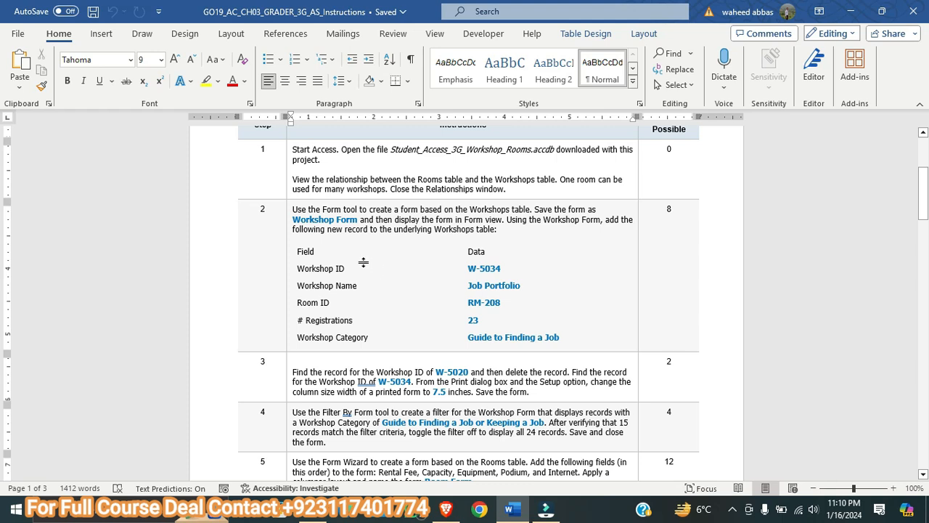
pyautogui.scroll(1, 368, 269)
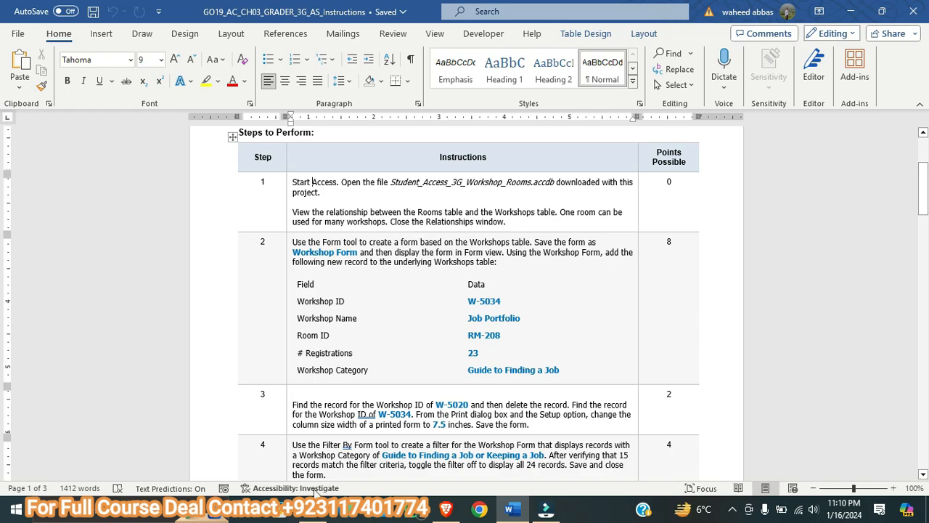
# Open the Student Name_Access_3G_Workshop_Rooms database from the project folder in Access
pyautogui.hotkey('alt', 'Tab')
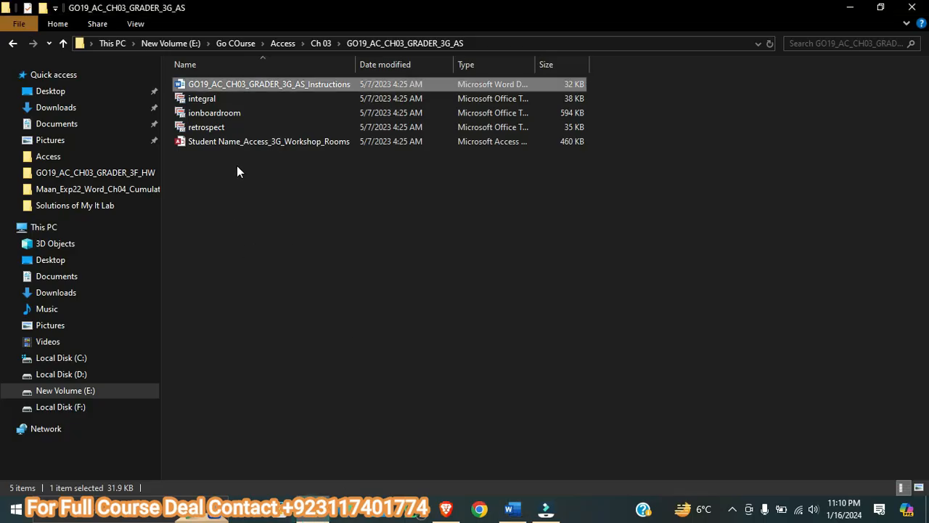
pyautogui.doubleClick(231, 140)
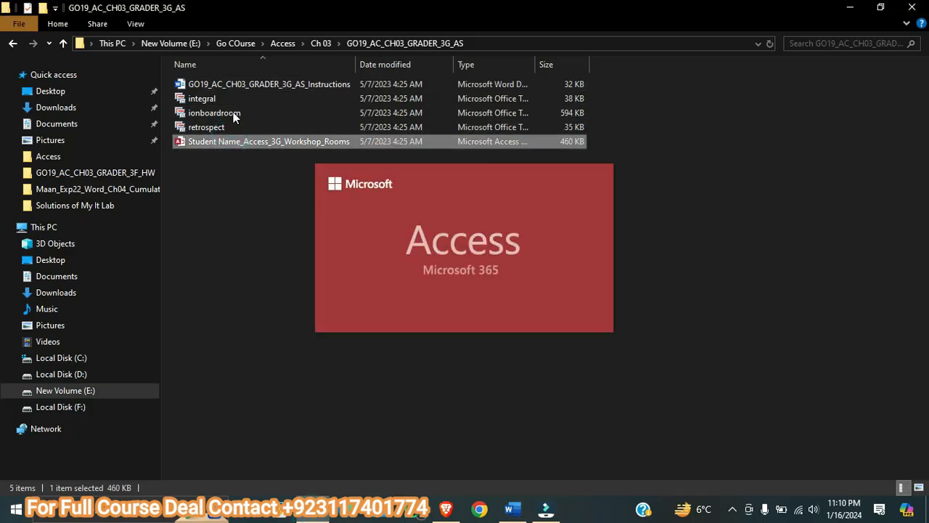
pyautogui.hotkey('alt', 'Tab')
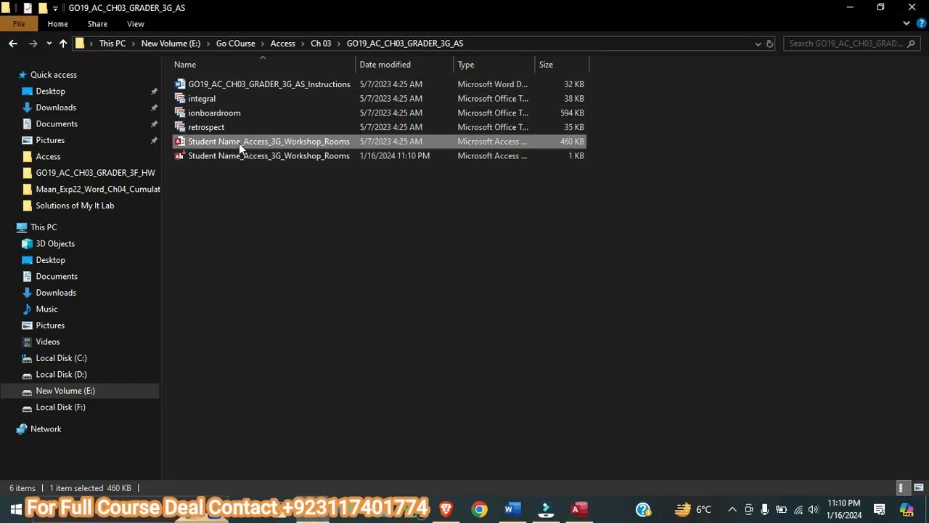
pyautogui.click(511, 508)
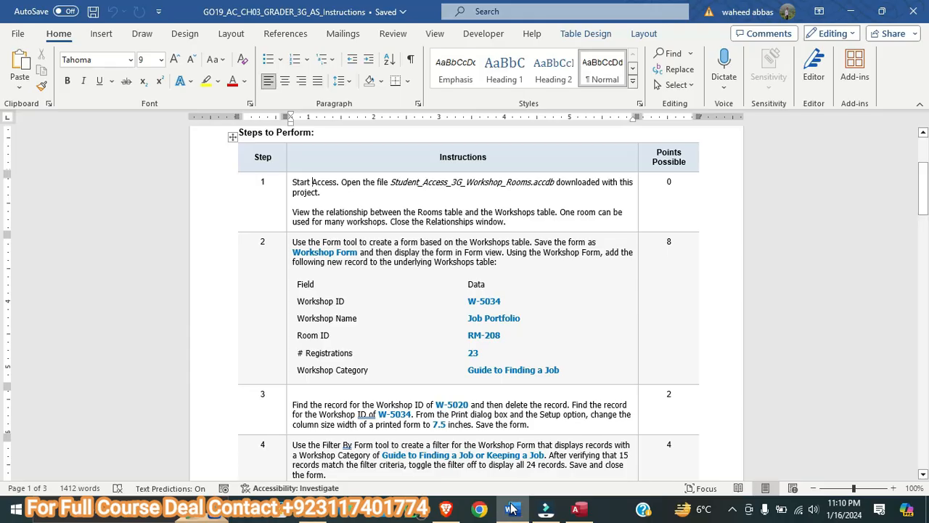
pyautogui.click(572, 511)
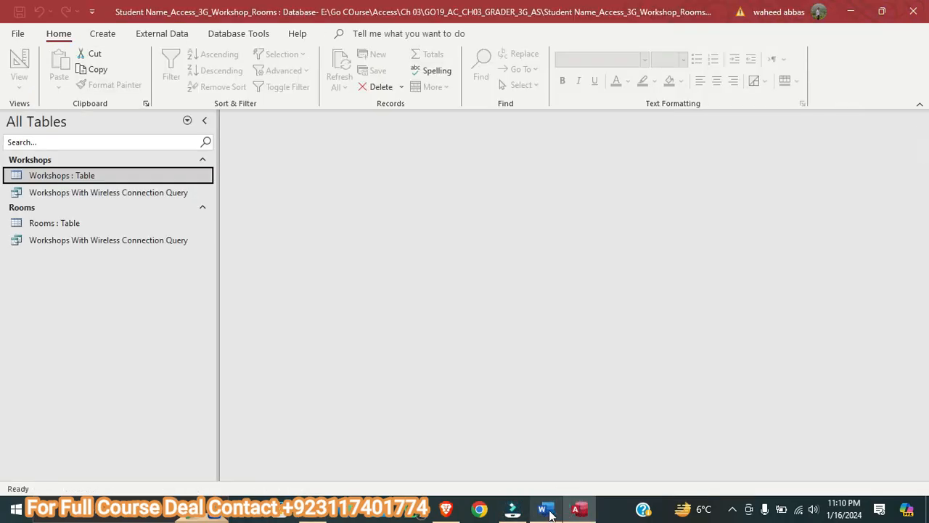
# View the relationship between the Rooms and Workshops tables and close the Relationships window
pyautogui.click(222, 35)
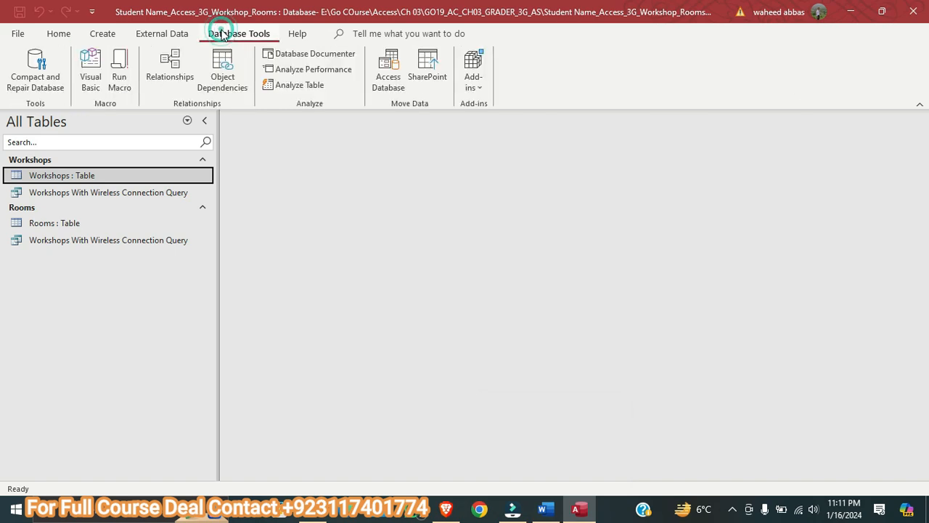
pyautogui.click(151, 69)
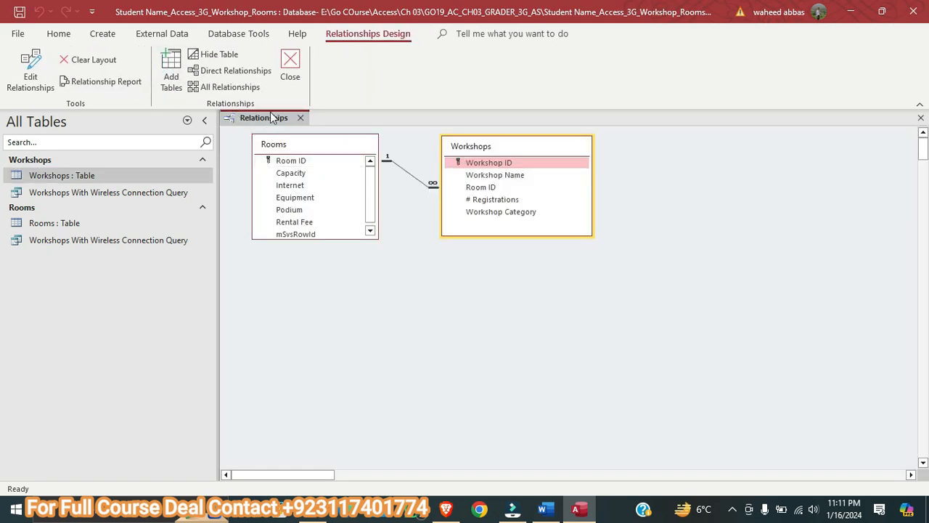
pyautogui.click(301, 119)
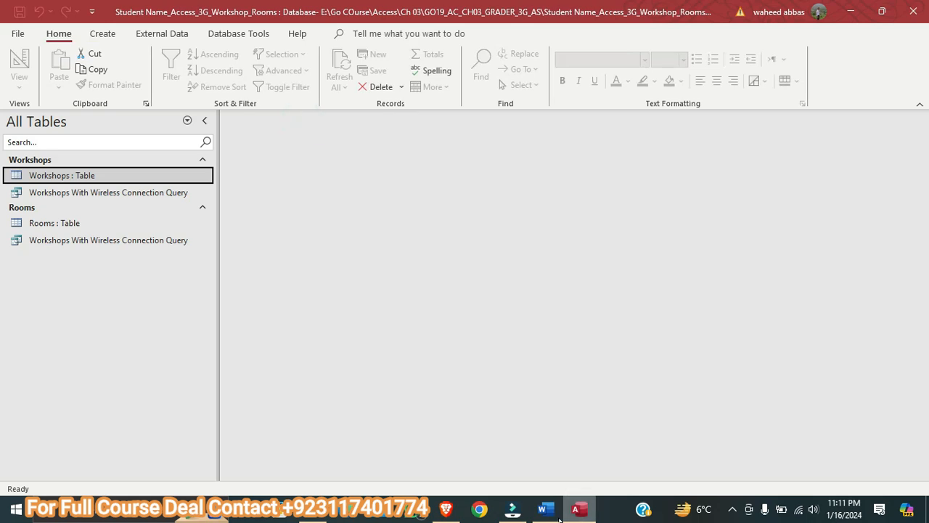
# Switch to the Word instructions and highlight all of step 2, including its field and data list, in yellow
pyautogui.click(543, 510)
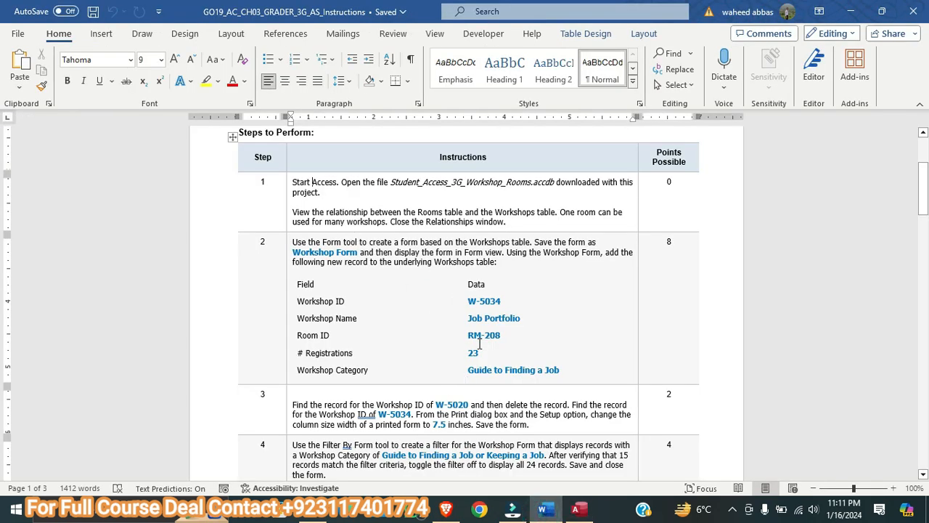
pyautogui.scroll(-1, 479, 344)
pyautogui.click(556, 337)
pyautogui.moveTo(560, 337); pyautogui.dragTo(292, 209)
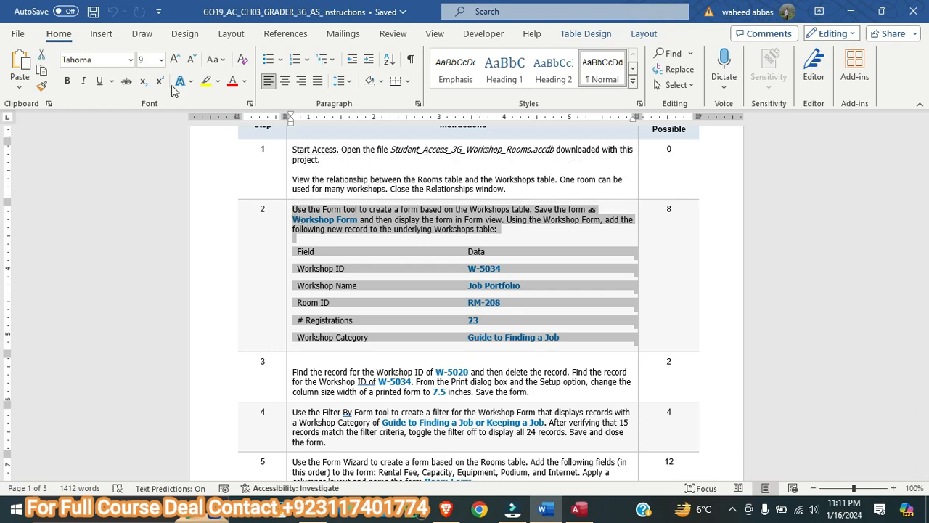
pyautogui.click(206, 81)
pyautogui.press('Left')
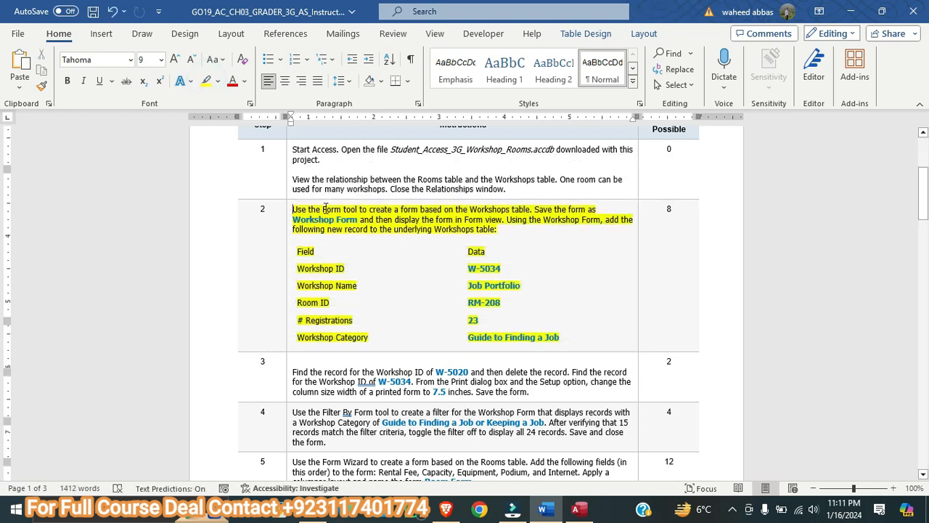
pyautogui.scroll(-1, 326, 208)
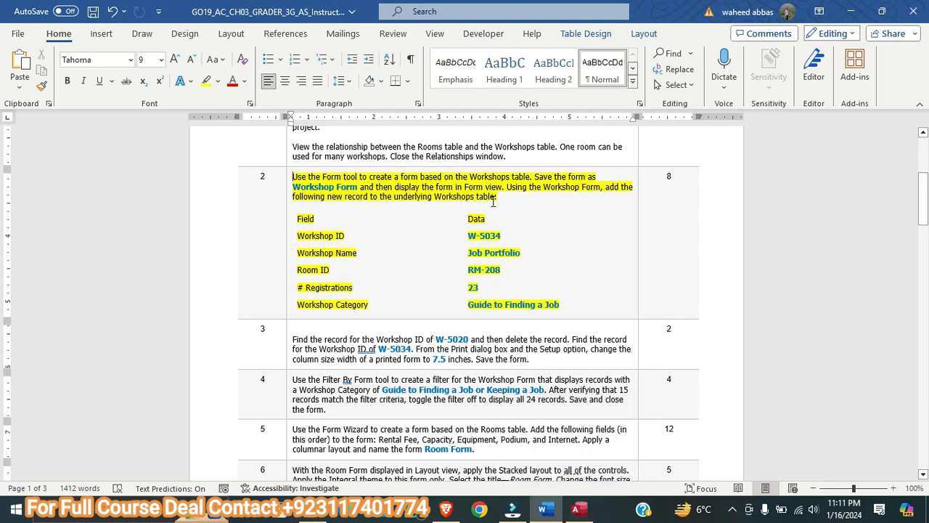
# Switch to Access and create a form based on the Workshops table with the Form tool
pyautogui.click(579, 508)
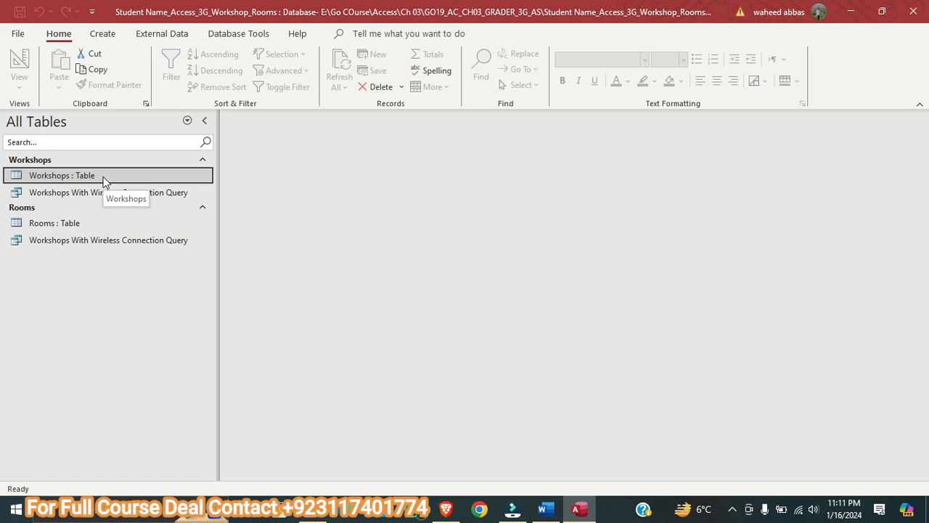
pyautogui.click(102, 34)
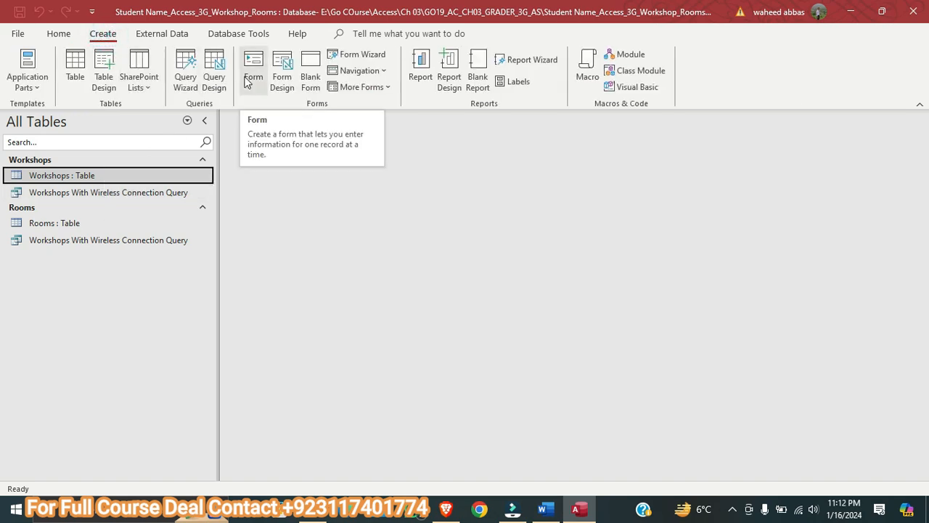
pyautogui.click(546, 508)
pyautogui.click(573, 513)
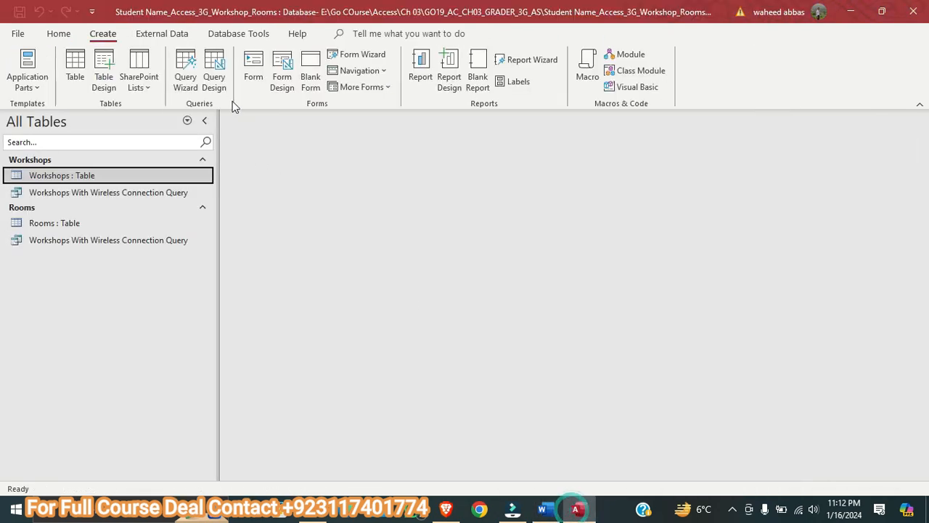
pyautogui.click(244, 82)
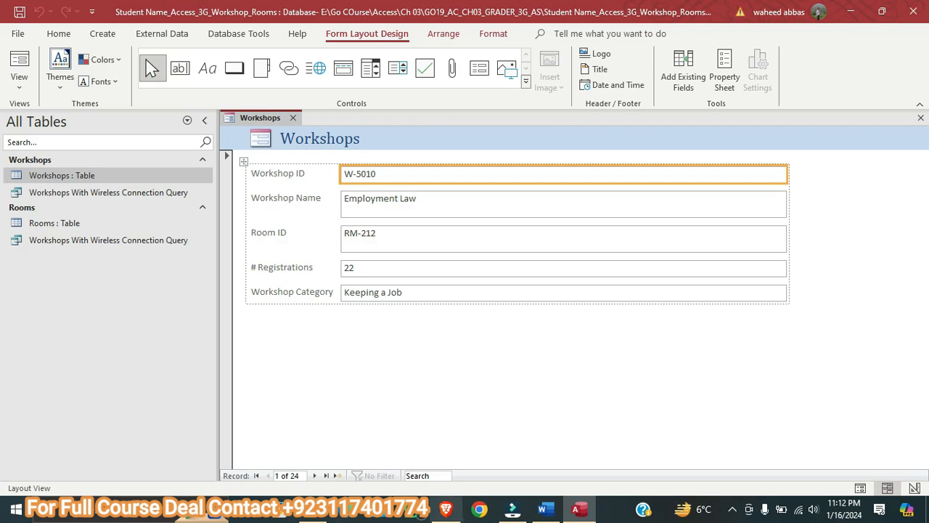
# Check the required form name in the Word instructions and save the new Workshops form in Access as Workshop Form
pyautogui.click(529, 506)
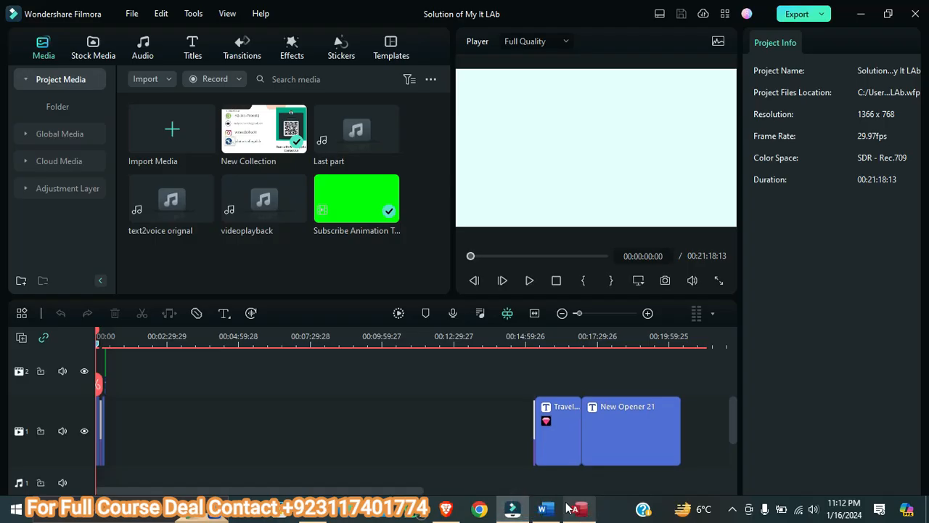
pyautogui.click(556, 506)
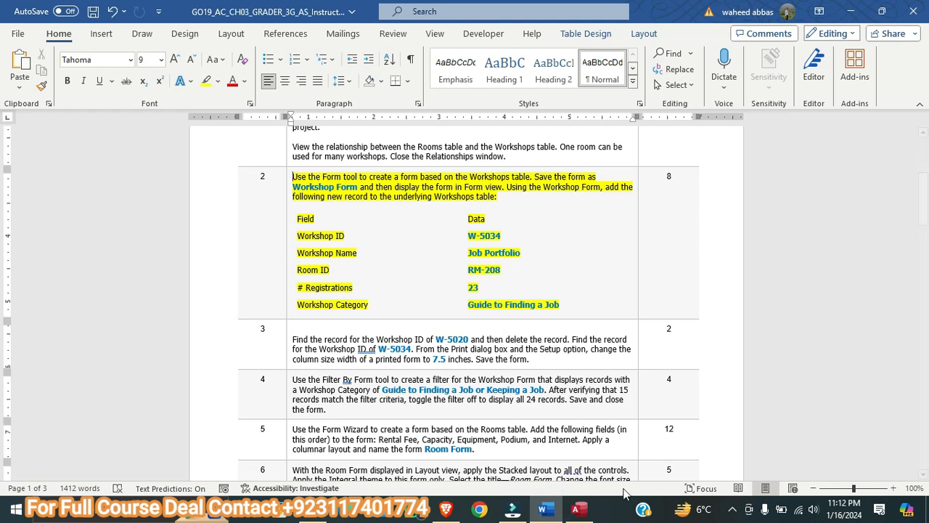
pyautogui.click(578, 509)
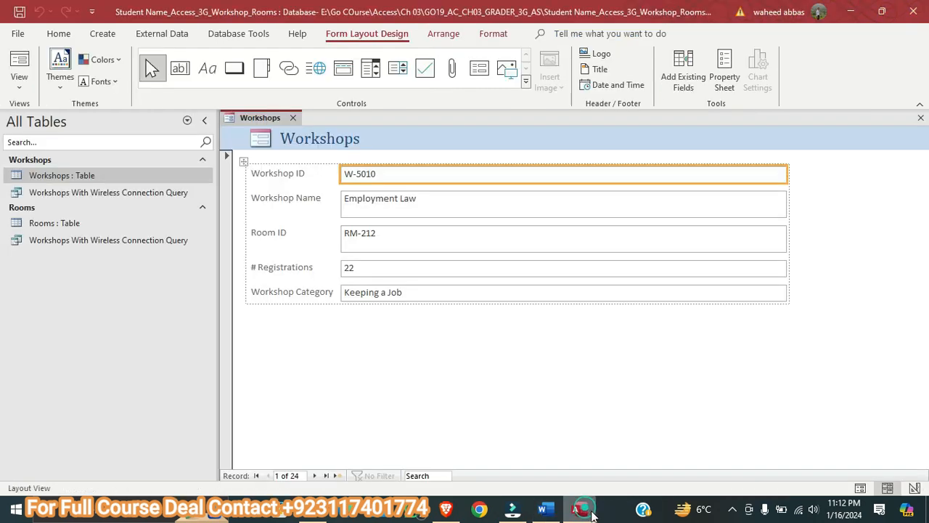
pyautogui.rightClick(254, 119)
pyautogui.click(263, 128)
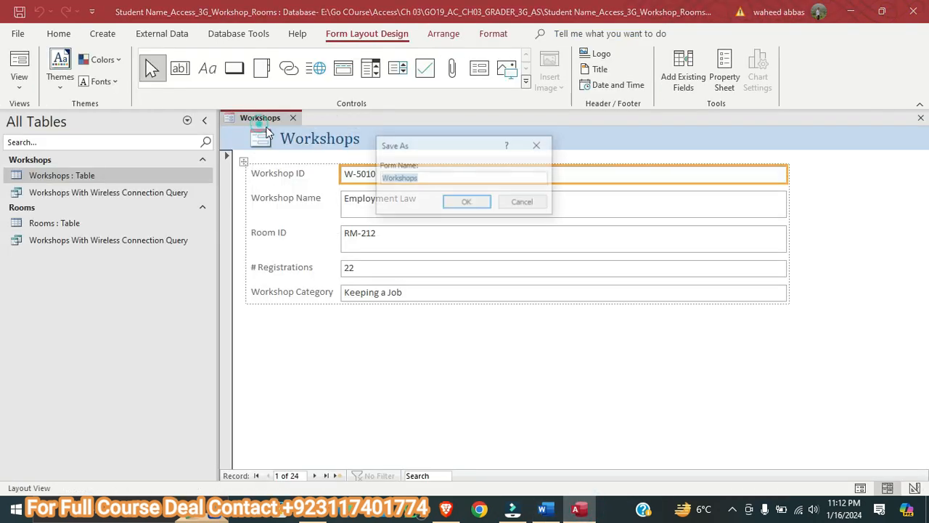
pyautogui.click(430, 178)
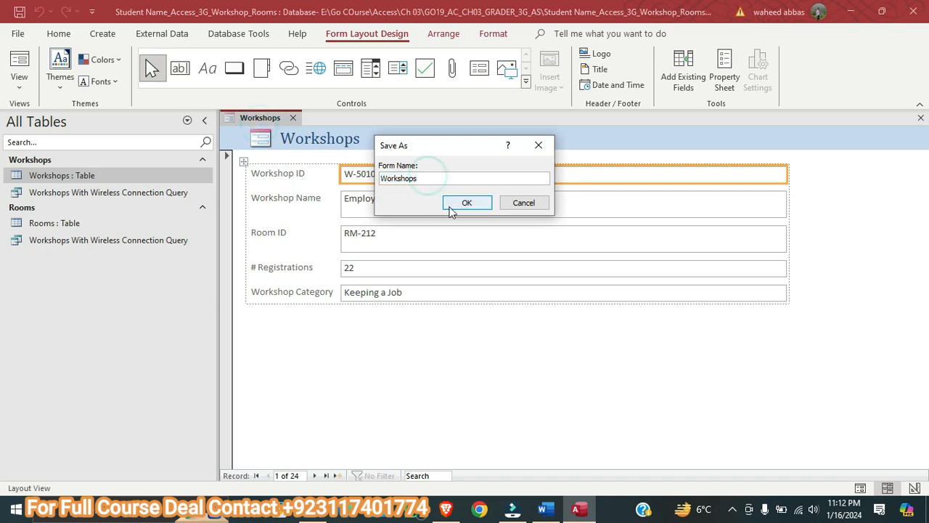
pyautogui.press('BackSpace')
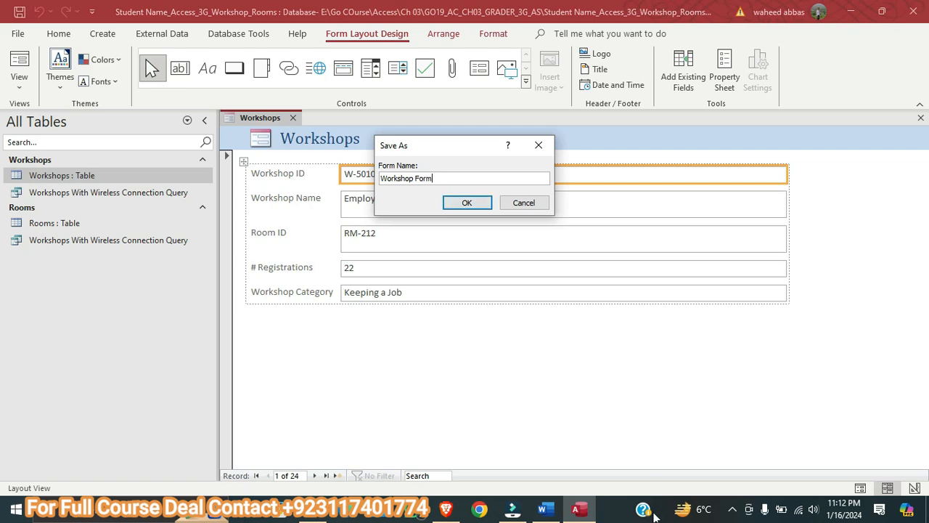
pyautogui.click(541, 508)
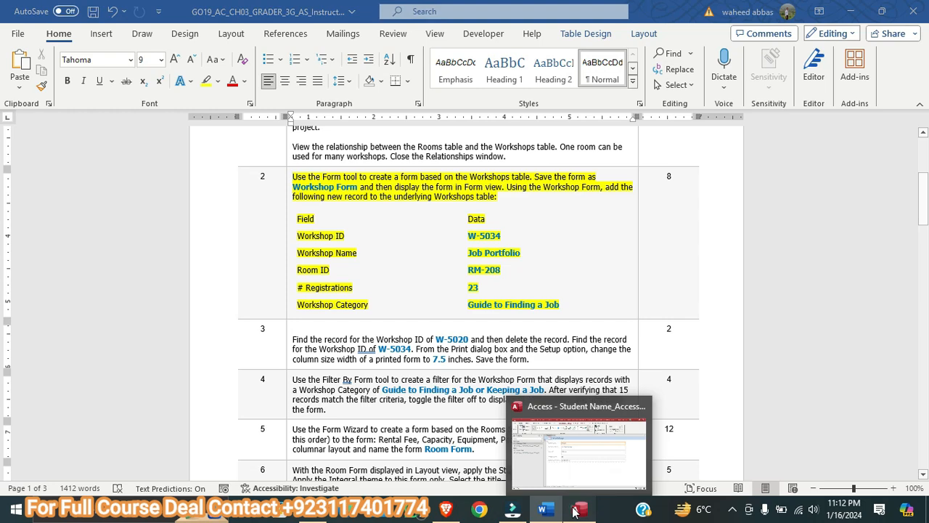
pyautogui.click(577, 510)
pyautogui.click(466, 206)
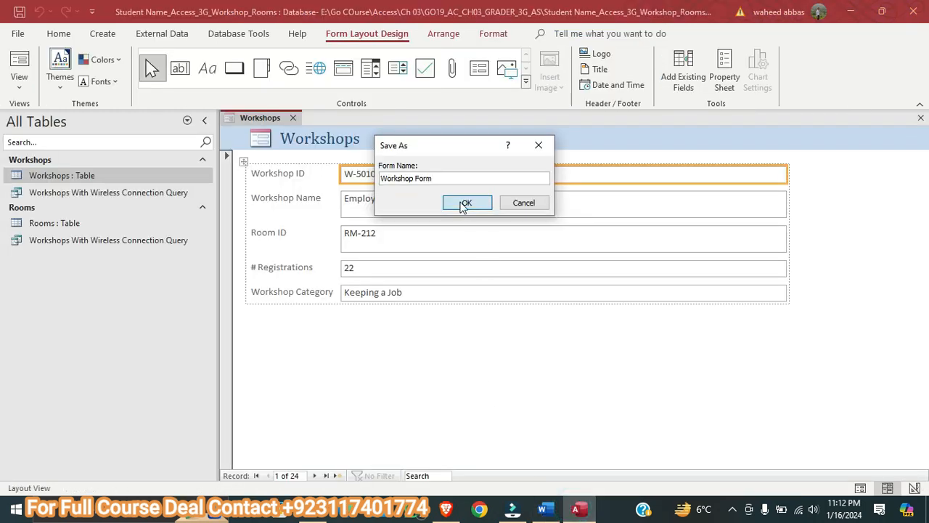
# Check step 2 in the Word instructions and display the Workshop Form in Form view in Access
pyautogui.click(543, 510)
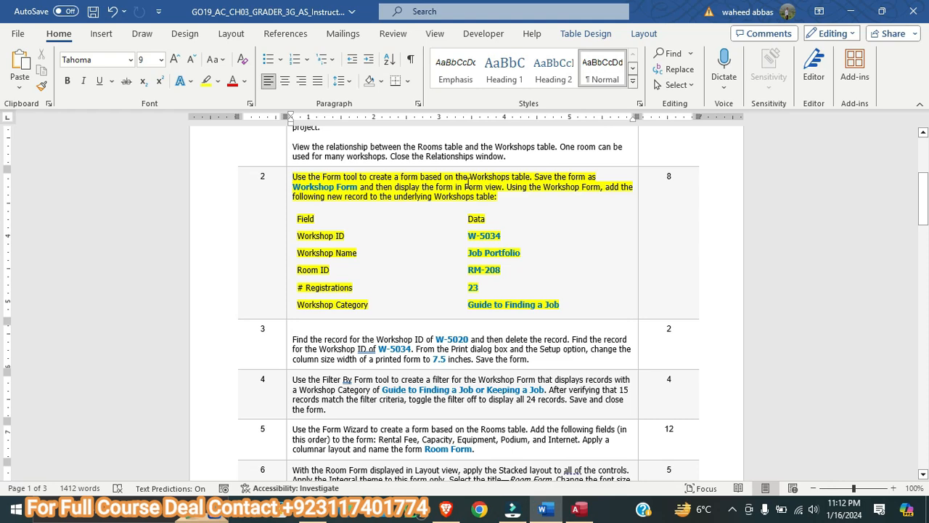
pyautogui.click(578, 509)
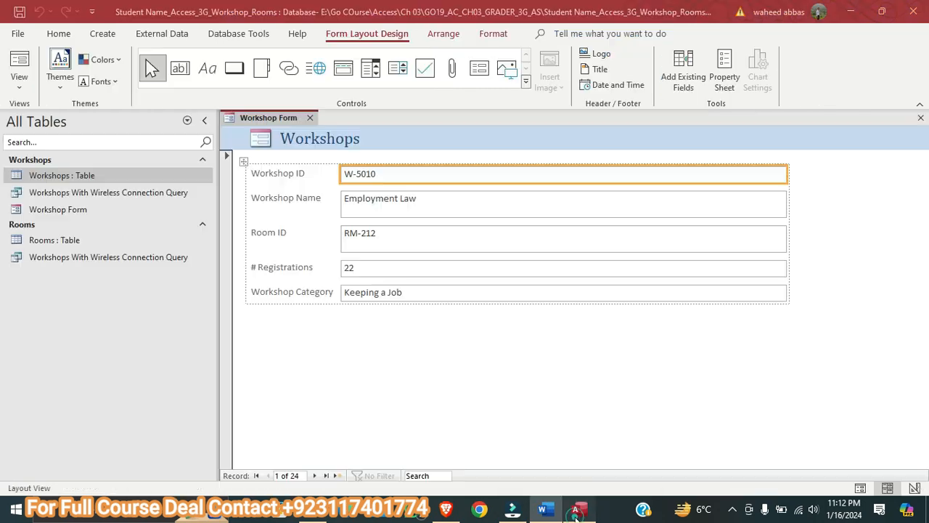
pyautogui.click(340, 34)
pyautogui.click(19, 80)
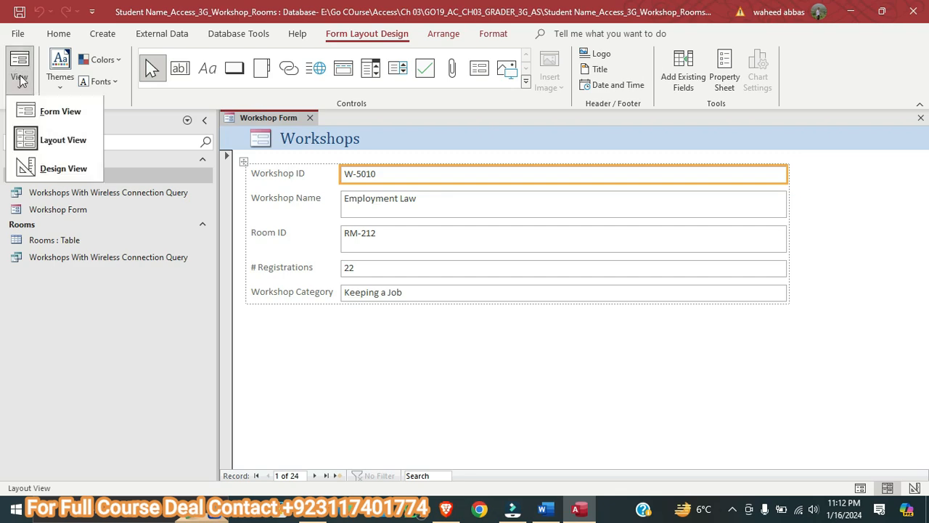
pyautogui.click(43, 111)
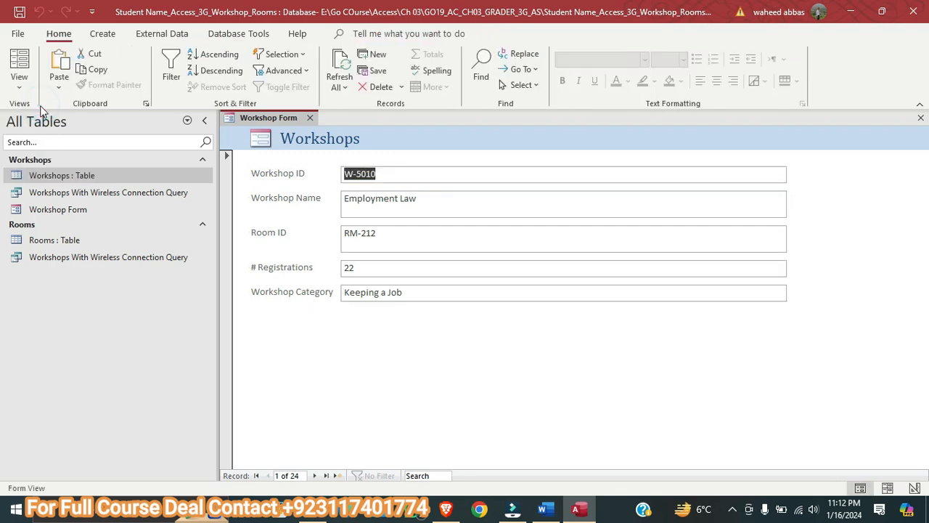
# Check the record data in the Word instructions and start a new record in the Access Workshop Form with Workshop ID W-5034
pyautogui.click(543, 509)
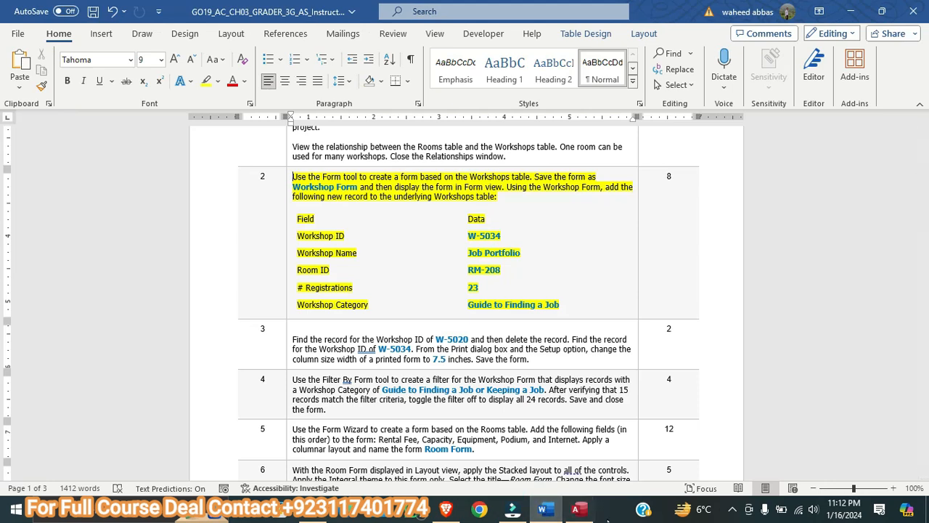
pyautogui.click(579, 509)
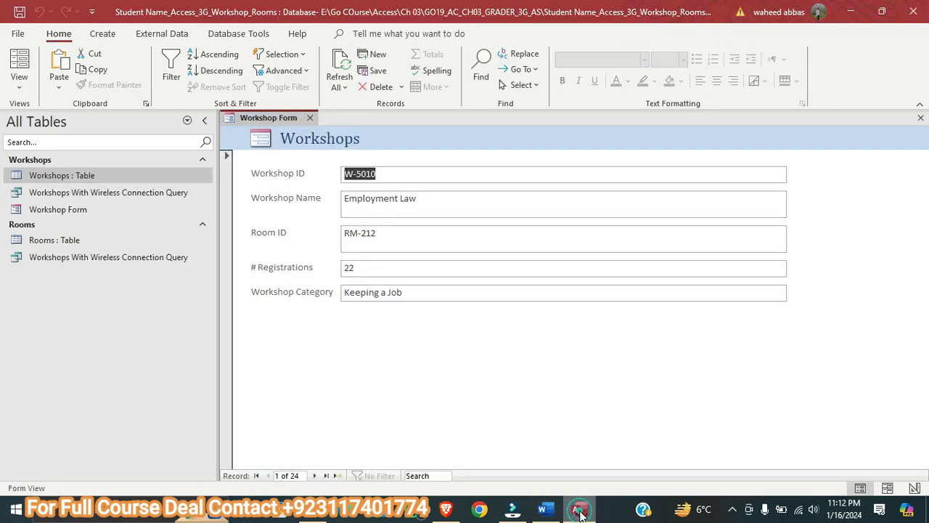
pyautogui.click(337, 476)
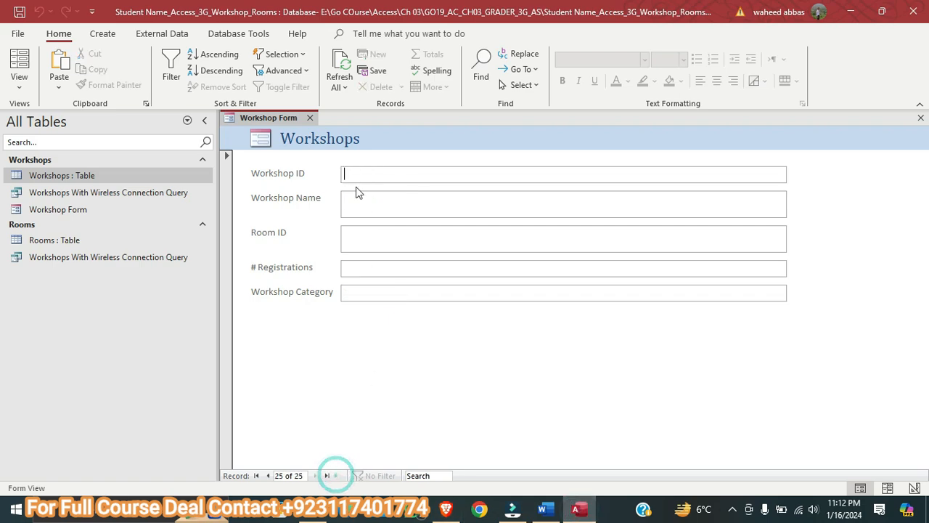
pyautogui.click(545, 510)
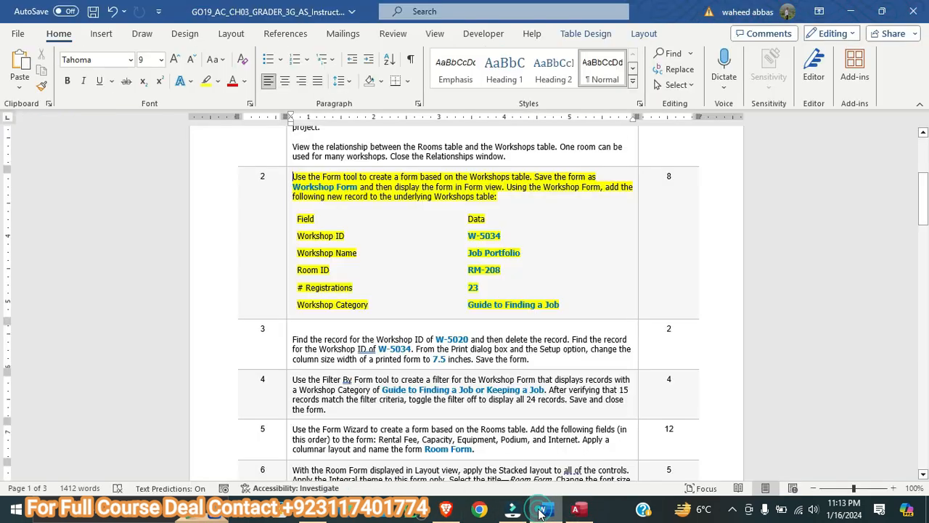
pyautogui.moveTo(566, 511)
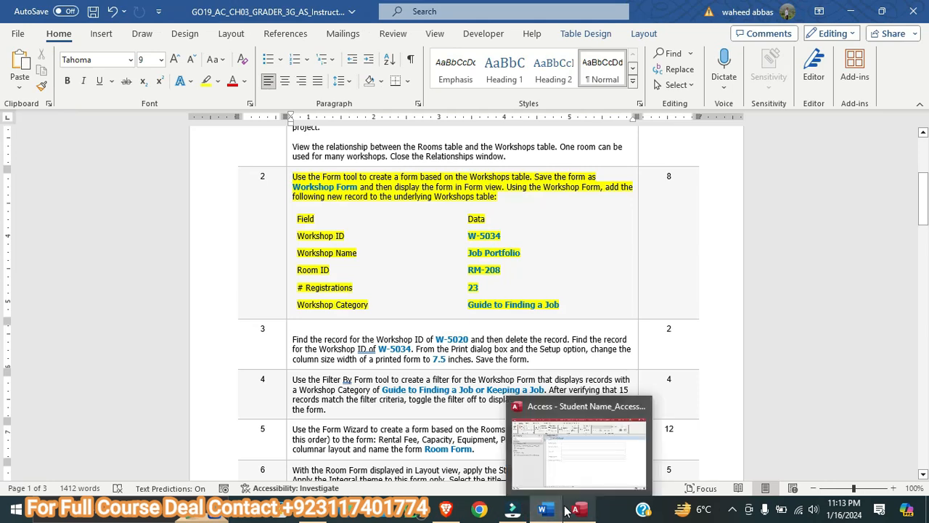
pyautogui.click(567, 511)
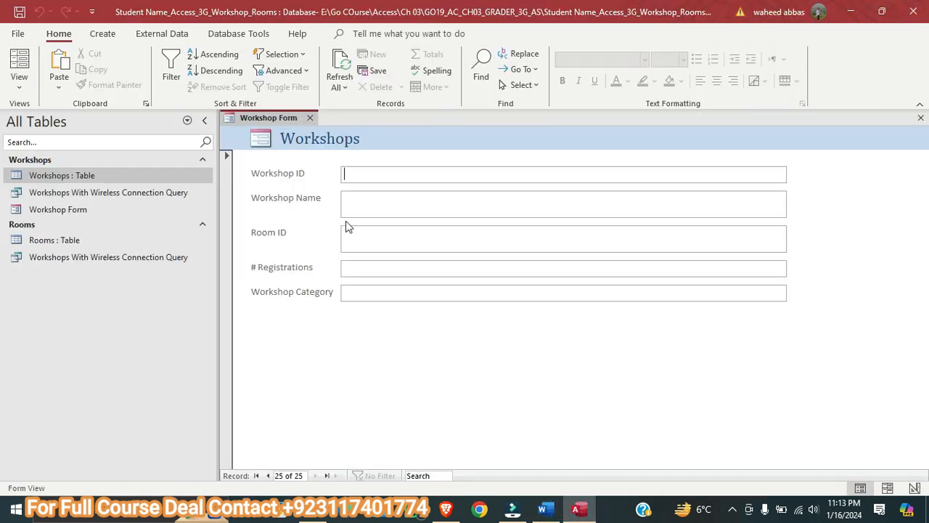
pyautogui.write('W-5034')
# Copy Job Portfolio from the Word instructions and paste it as the Workshop Name of the new record in Access
pyautogui.click(369, 204)
pyautogui.click(542, 509)
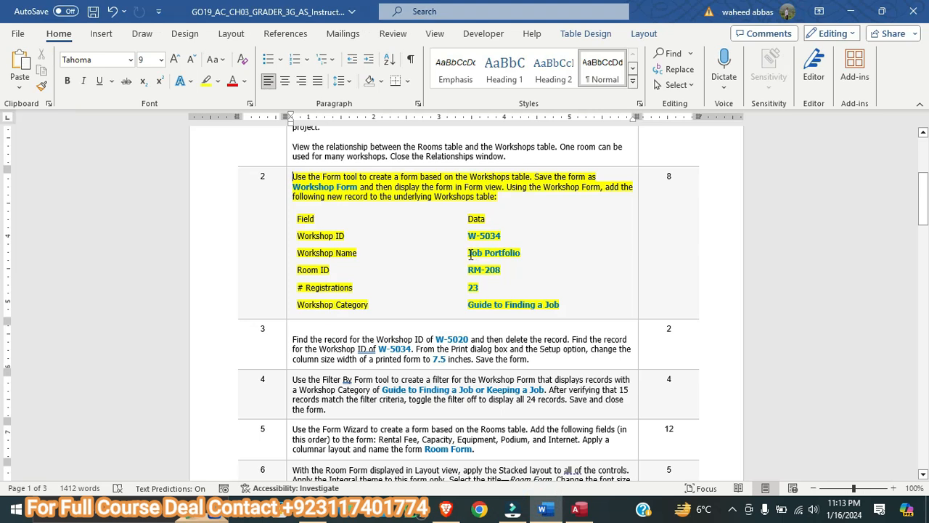
pyautogui.moveTo(473, 252); pyautogui.dragTo(526, 252)
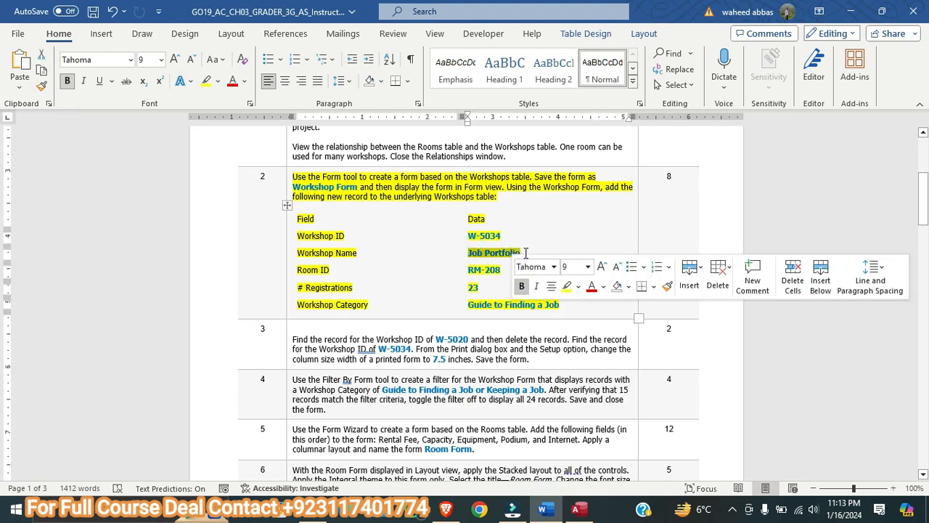
pyautogui.rightClick(498, 250)
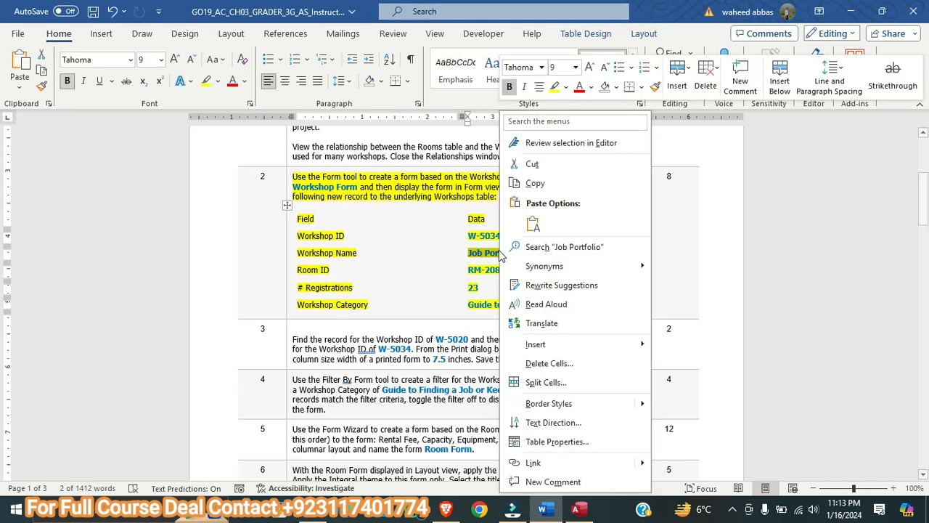
pyautogui.click(535, 184)
pyautogui.click(576, 509)
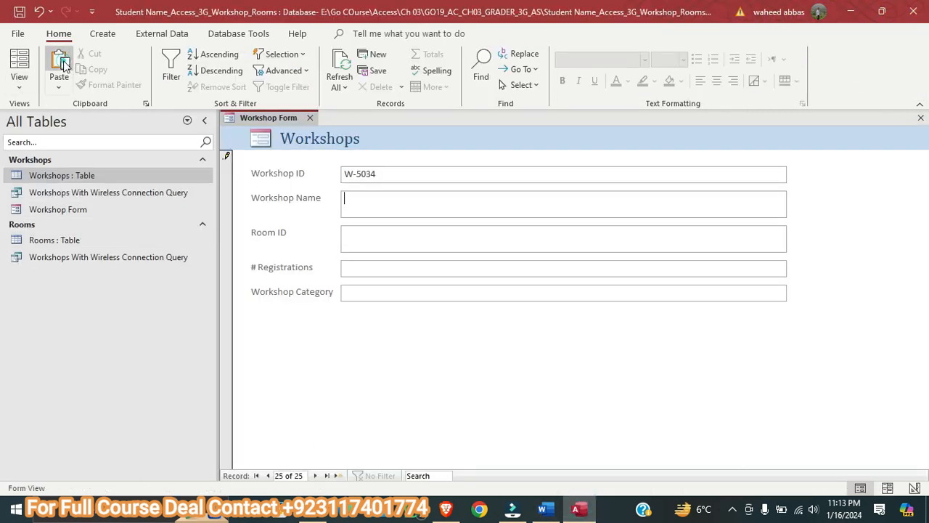
pyautogui.click(60, 66)
# Enter RM-208 as the Room ID and 23 as the # Registrations in Access, checking the values in the Word instructions
pyautogui.click(368, 237)
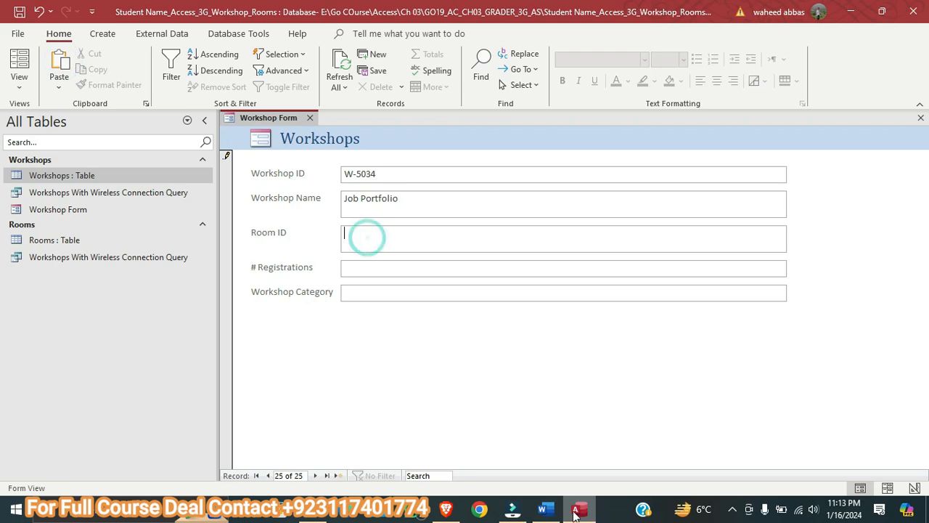
pyautogui.click(548, 510)
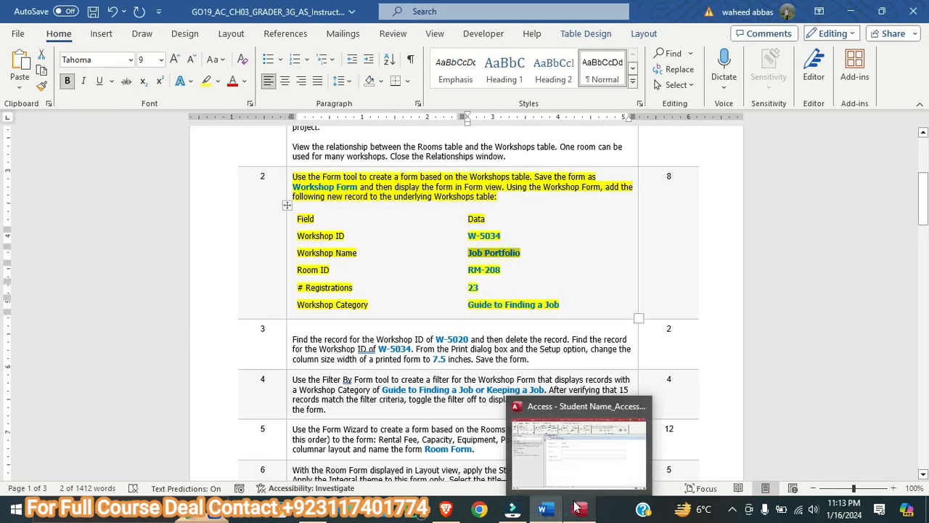
pyautogui.click(577, 507)
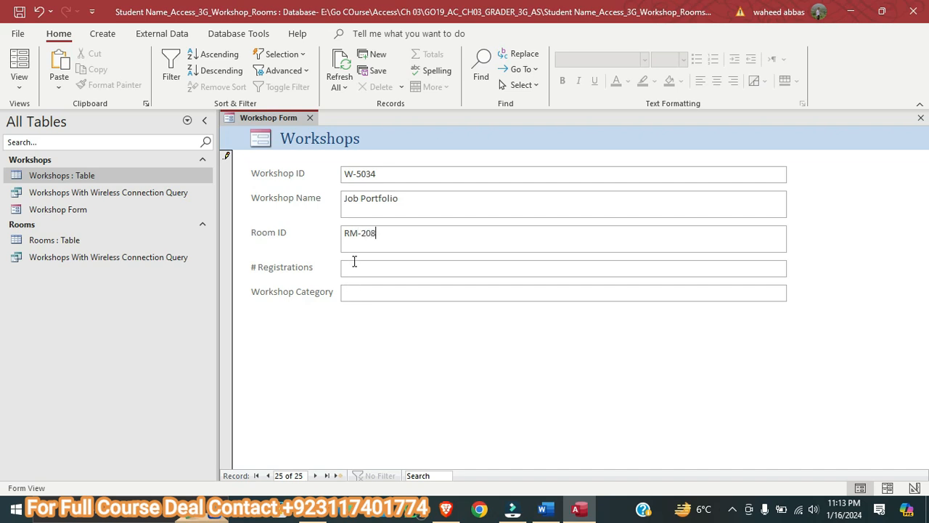
pyautogui.click(542, 508)
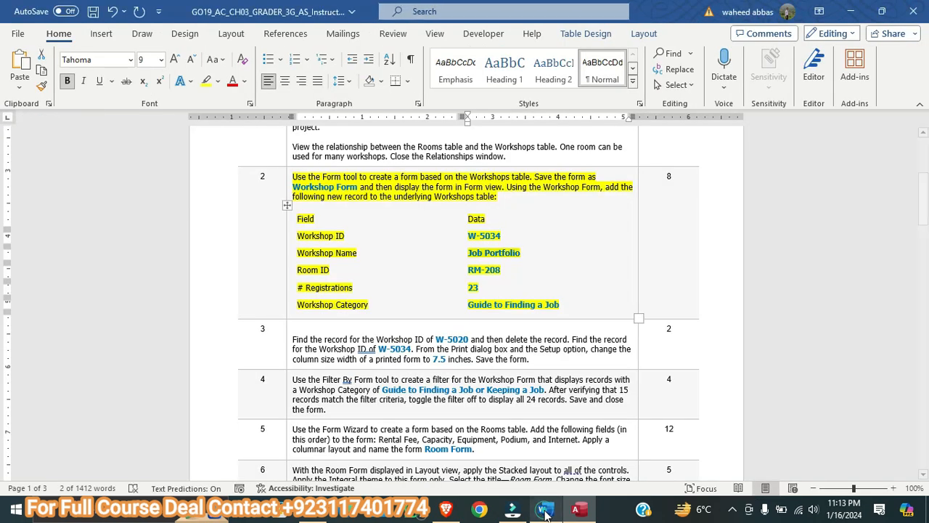
pyautogui.click(579, 510)
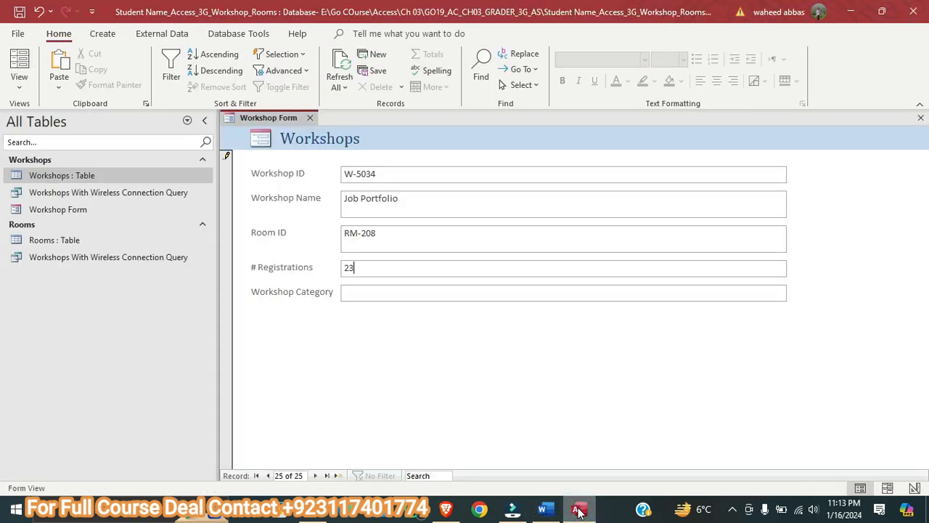
# Copy Guide to Finding a Job from the Word instructions and paste it as the new record's Workshop Category in Access
pyautogui.click(411, 291)
pyautogui.click(545, 510)
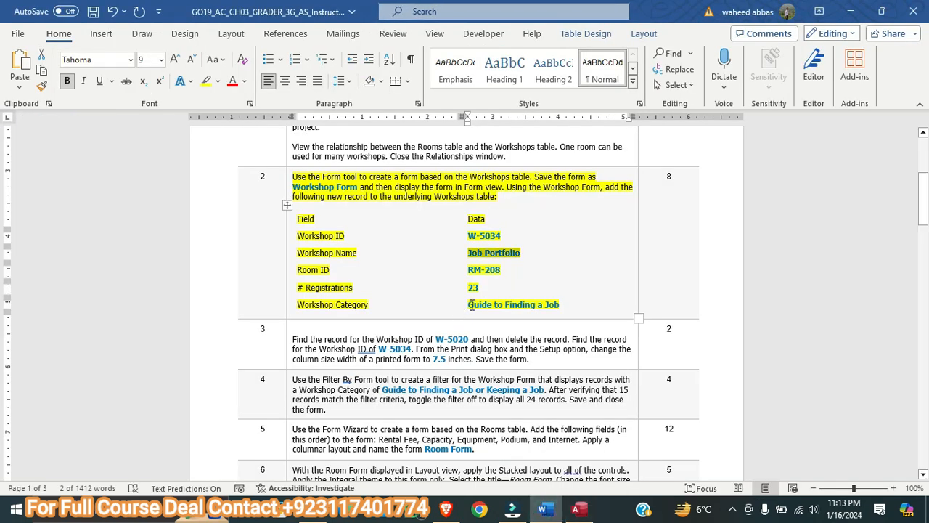
pyautogui.moveTo(469, 304); pyautogui.dragTo(555, 310)
pyautogui.rightClick(555, 310)
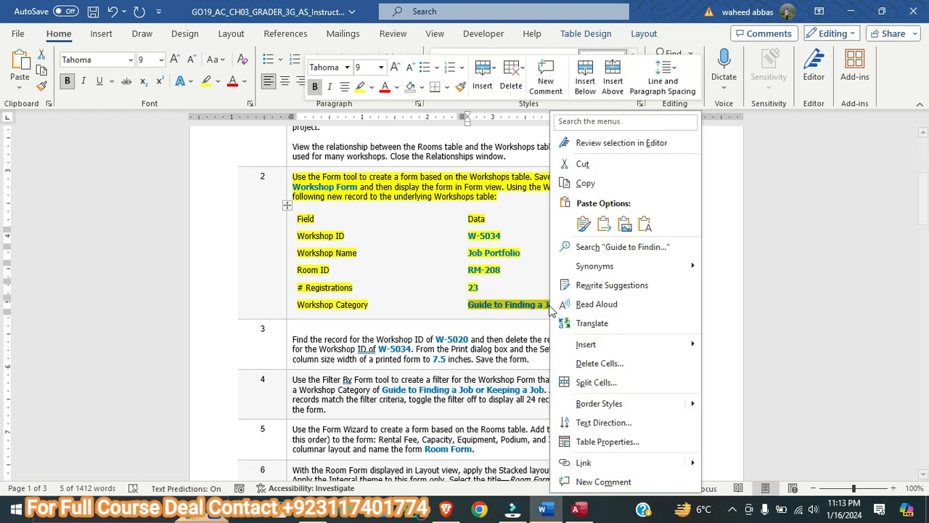
pyautogui.click(579, 187)
pyautogui.click(577, 510)
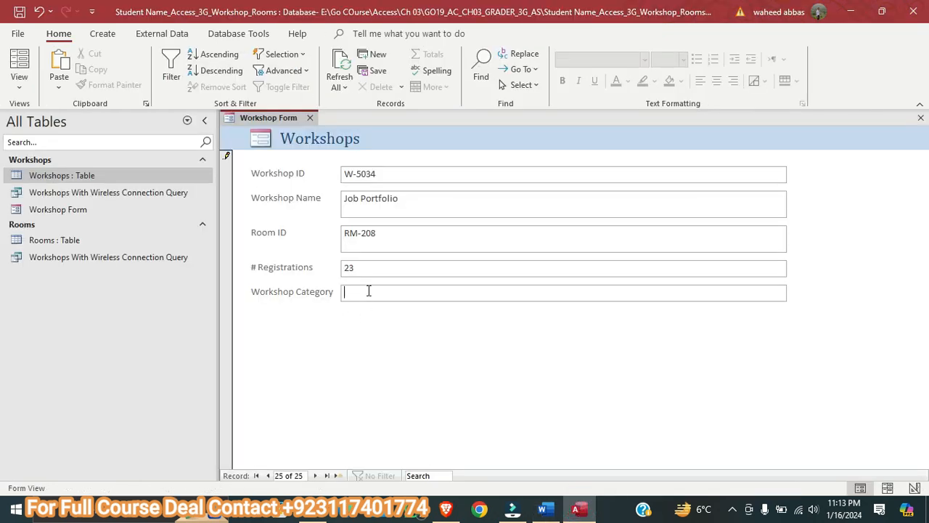
pyautogui.click(58, 63)
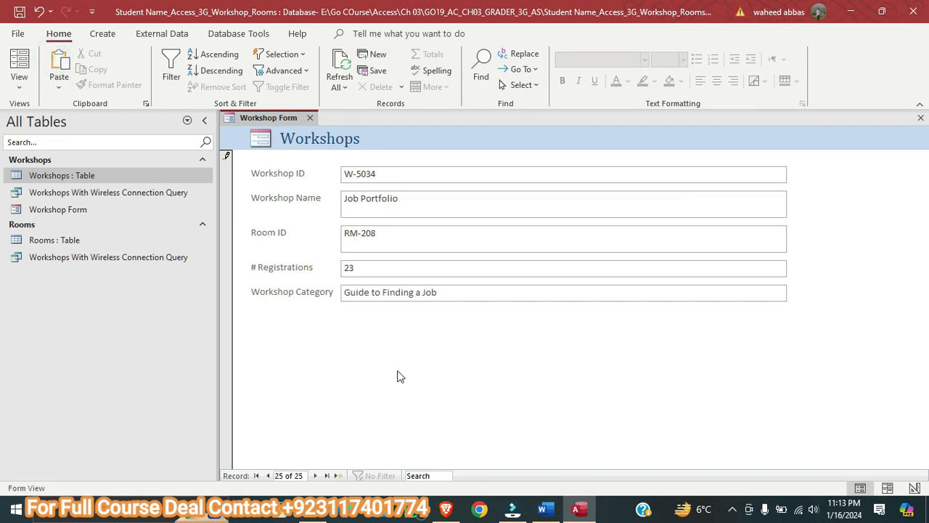
pyautogui.click(379, 347)
# Read step 3 in the Word instructions and find the record with Workshop ID W-5020 in the Access Workshop Form
pyautogui.moveTo(545, 509)
pyautogui.click(544, 450)
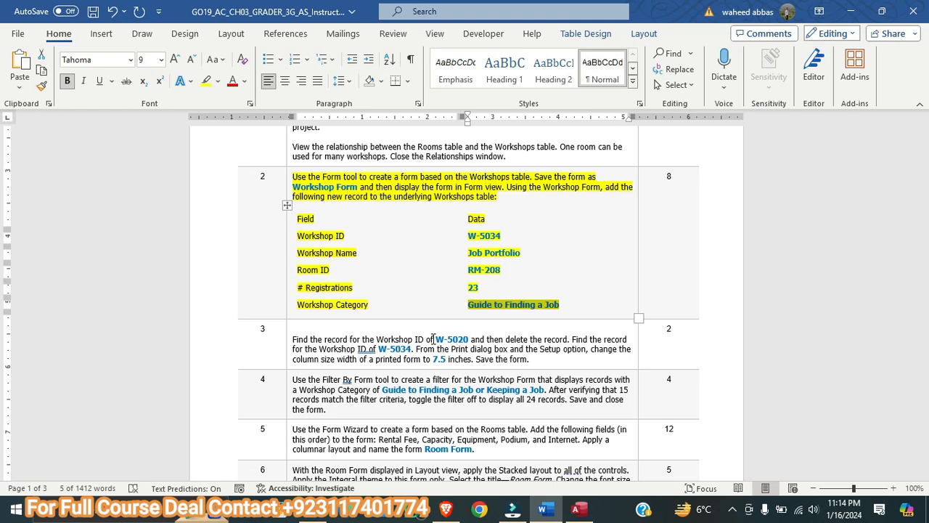
pyautogui.click(581, 510)
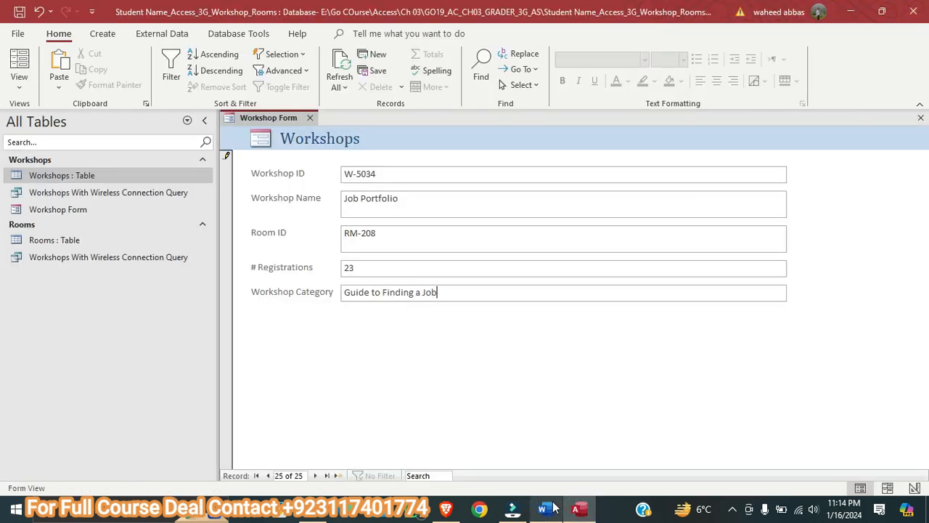
pyautogui.click(552, 507)
pyautogui.moveTo(577, 504)
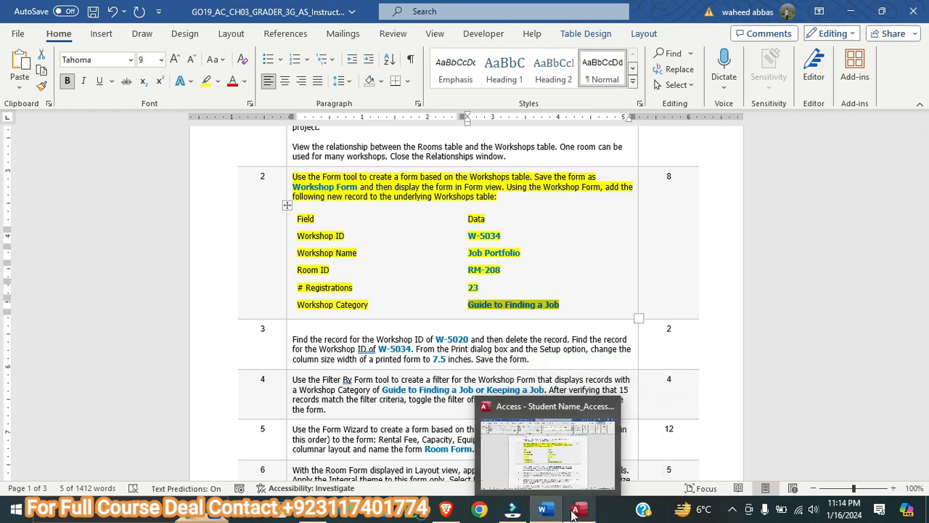
pyautogui.click(574, 510)
pyautogui.click(427, 474)
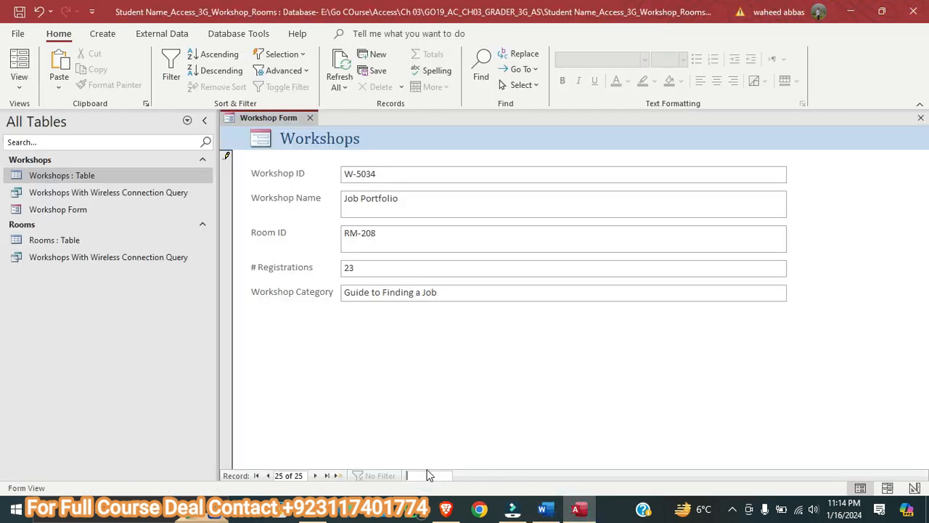
pyautogui.write('W-502')
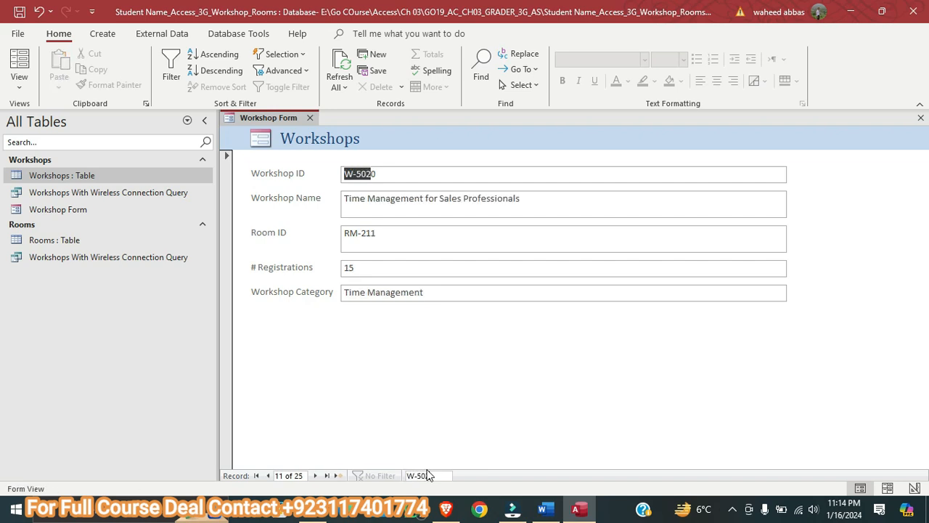
pyautogui.write('0')
# Delete the record with Workshop ID W-5020 from the Workshop Form and confirm the deletion
pyautogui.click(392, 335)
pyautogui.click(278, 199)
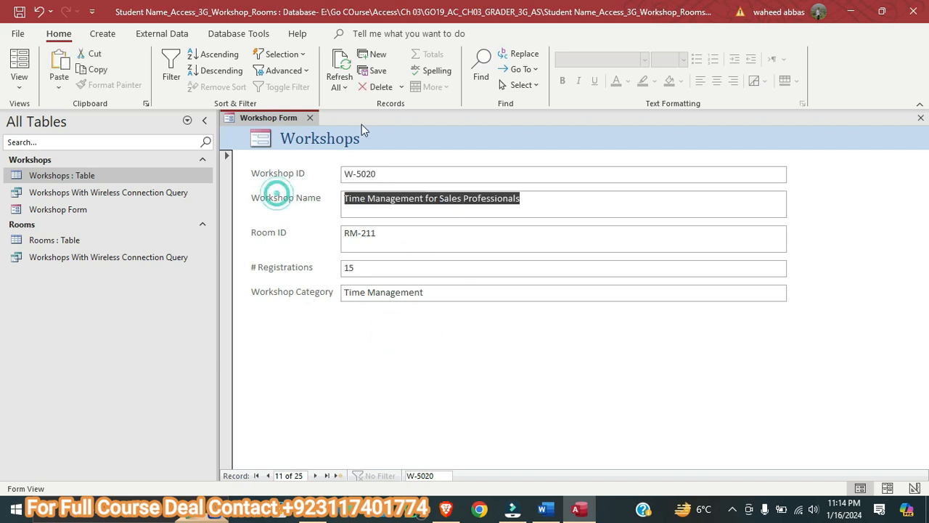
pyautogui.click(403, 88)
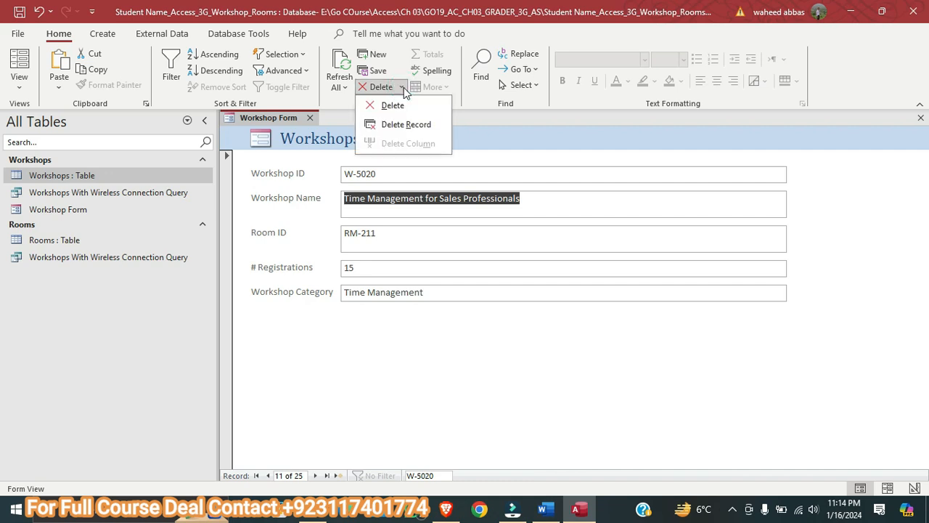
pyautogui.click(407, 124)
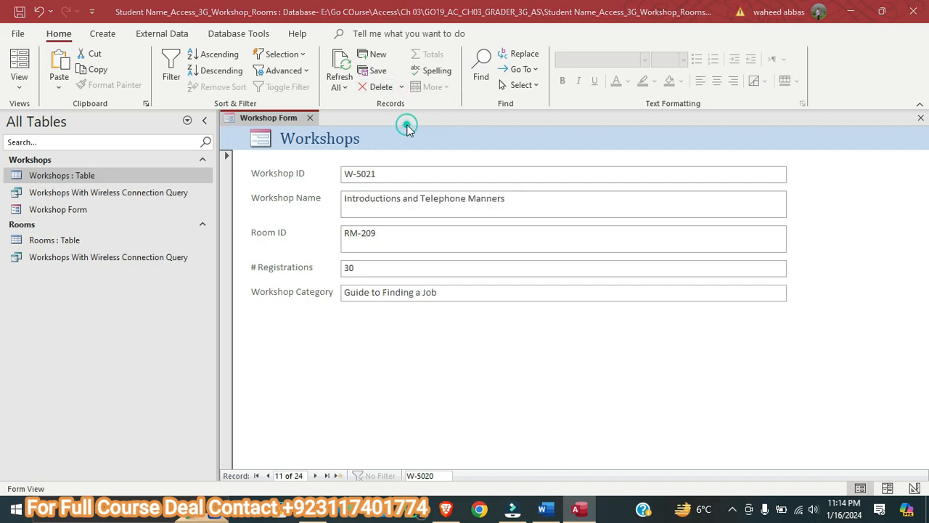
pyautogui.click(445, 300)
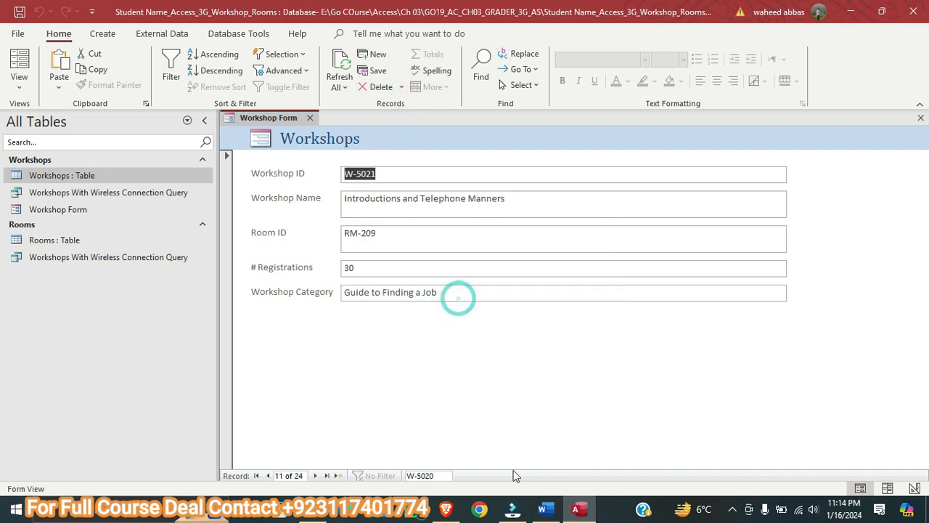
# Find the record with Workshop ID W-5034 in the Access form and return to step 3 of the Word instructions
pyautogui.click(545, 509)
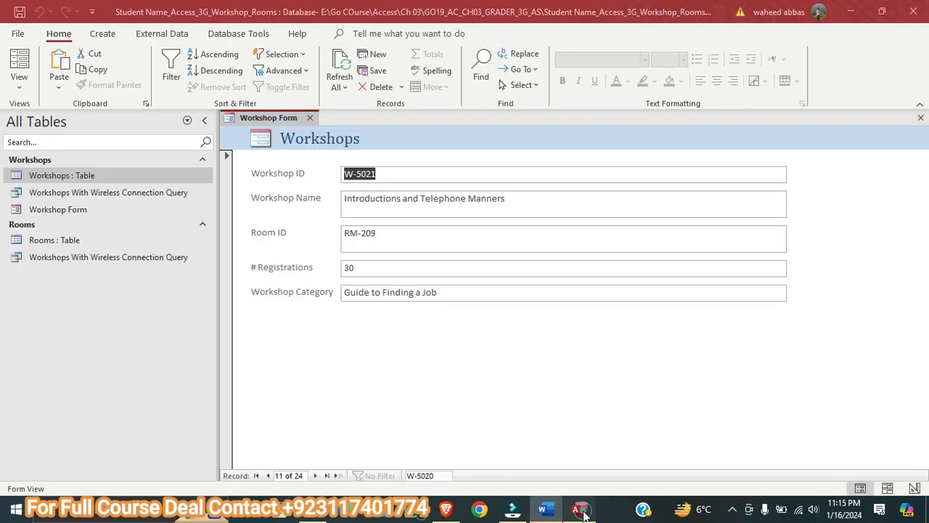
pyautogui.click(578, 510)
pyautogui.click(448, 474)
pyautogui.press('BackSpace')
pyautogui.press('BackSpace')
pyautogui.write('34')
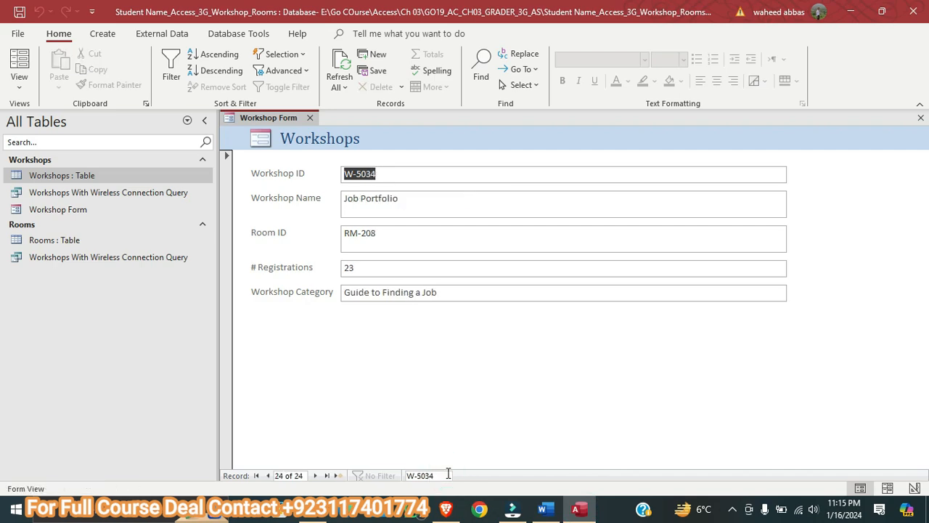
pyautogui.click(541, 510)
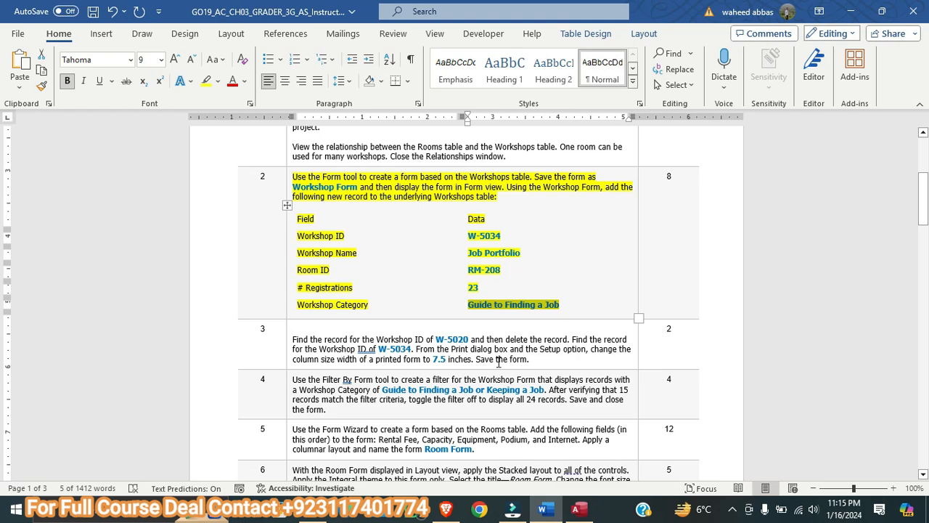
# Switch to Access, open the Workshop Form in Print Preview, and check the required column width in step 3 of the Word instructions
pyautogui.click(578, 509)
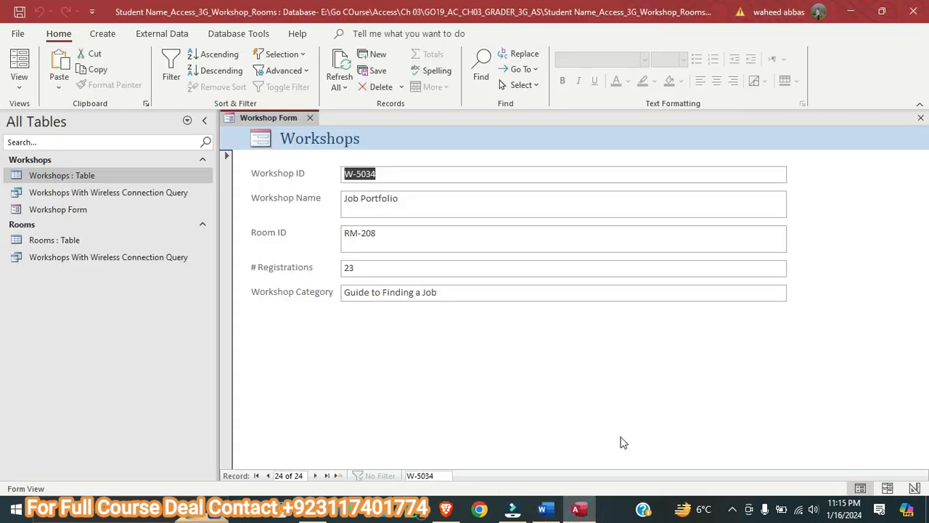
pyautogui.rightClick(246, 120)
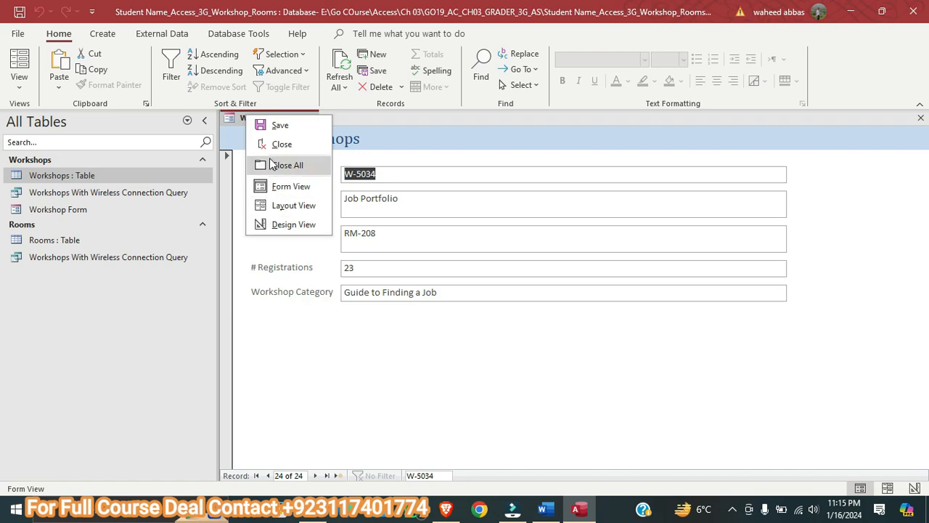
pyautogui.click(241, 118)
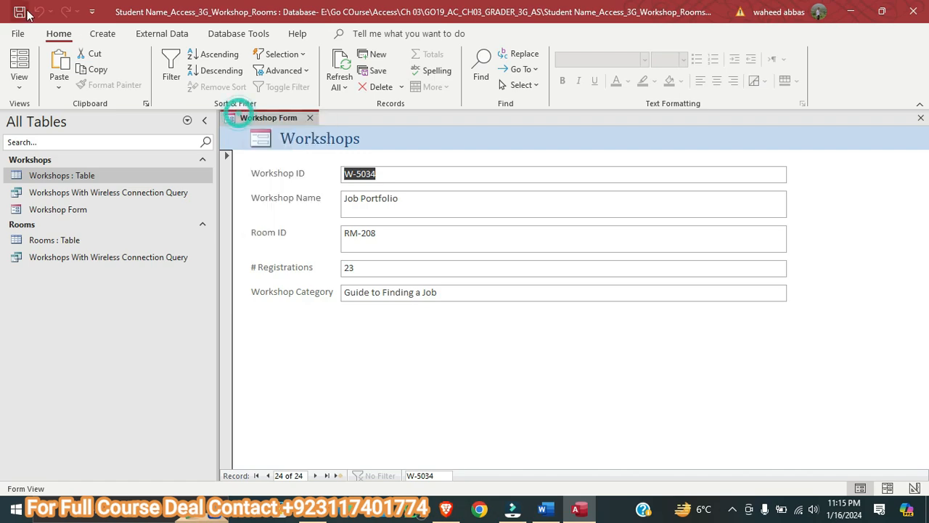
pyautogui.click(20, 34)
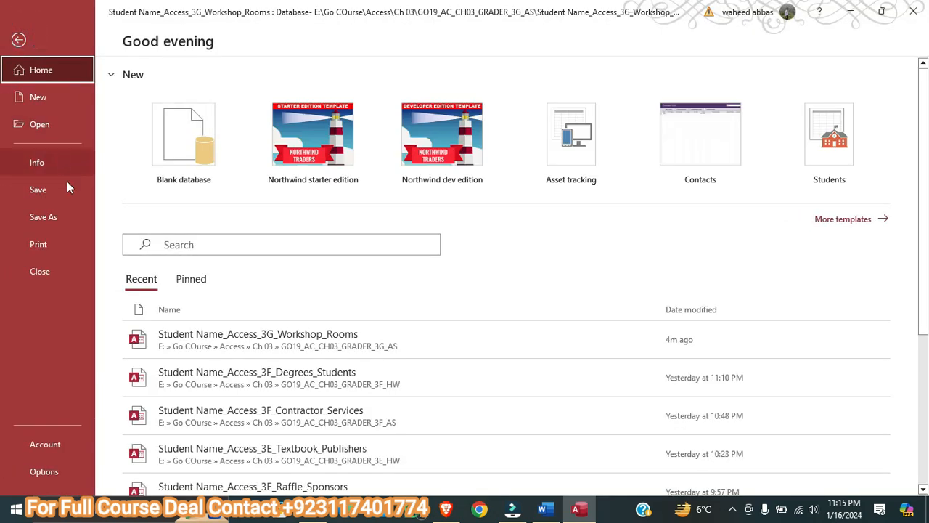
pyautogui.click(51, 243)
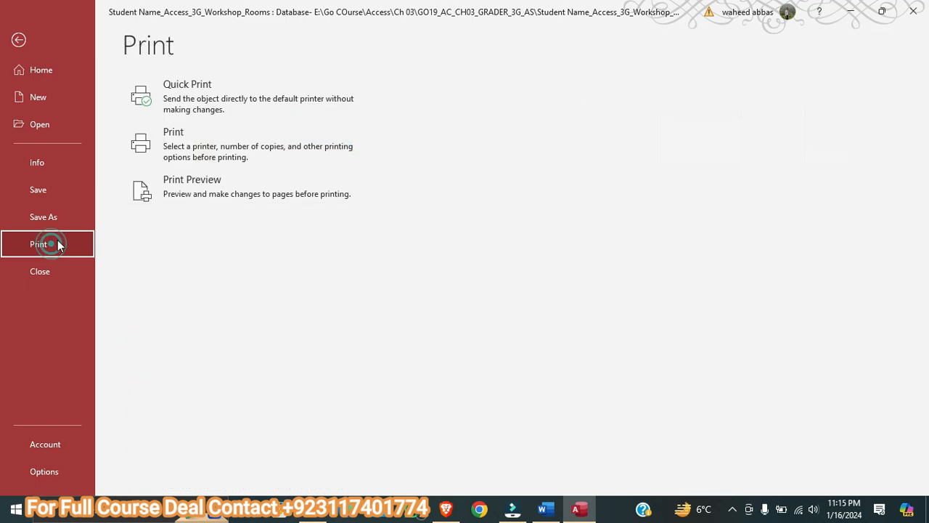
pyautogui.click(216, 177)
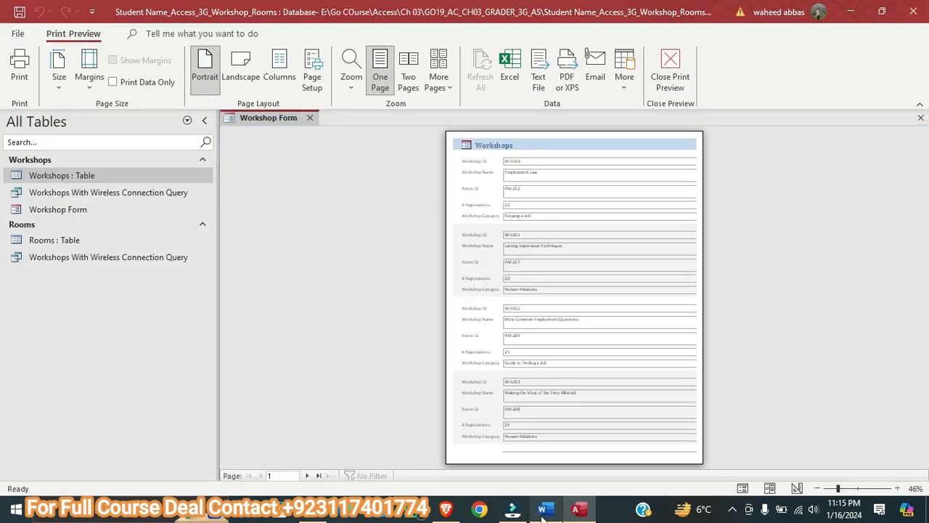
pyautogui.click(546, 509)
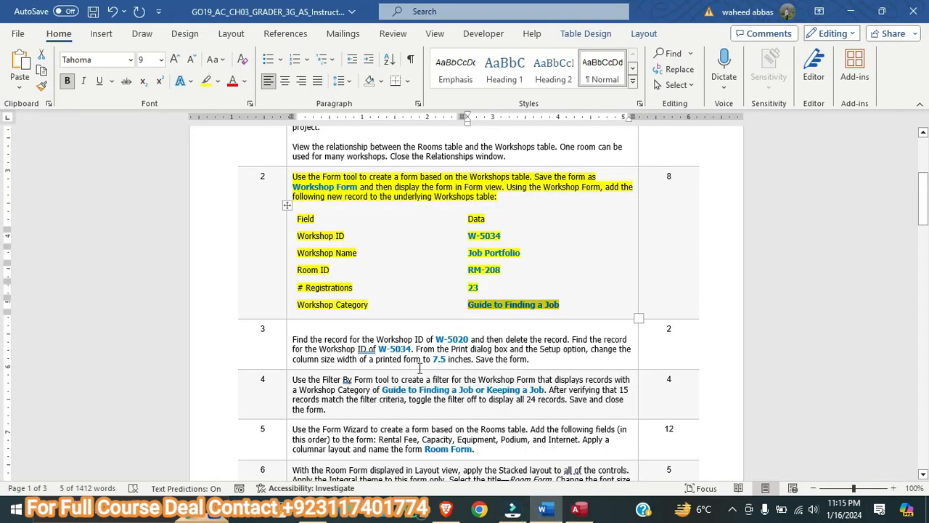
pyautogui.click(579, 510)
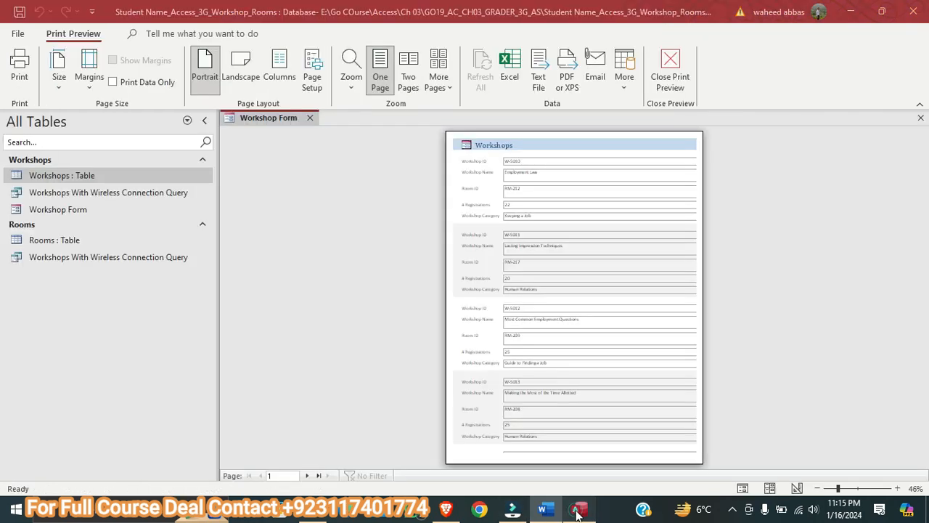
# Set the column size width of the printed Workshop Form to 7.5 inches in the page setup
pyautogui.click(311, 73)
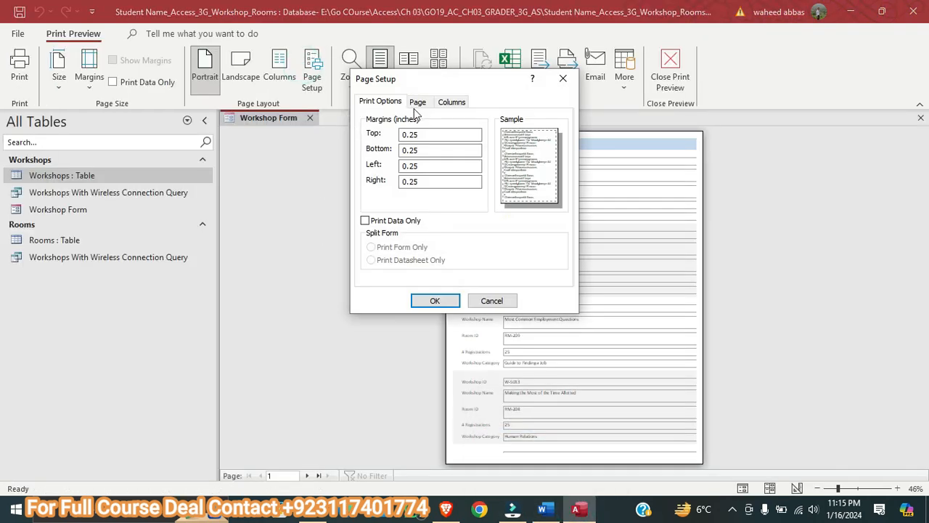
pyautogui.click(451, 102)
pyautogui.click(426, 200)
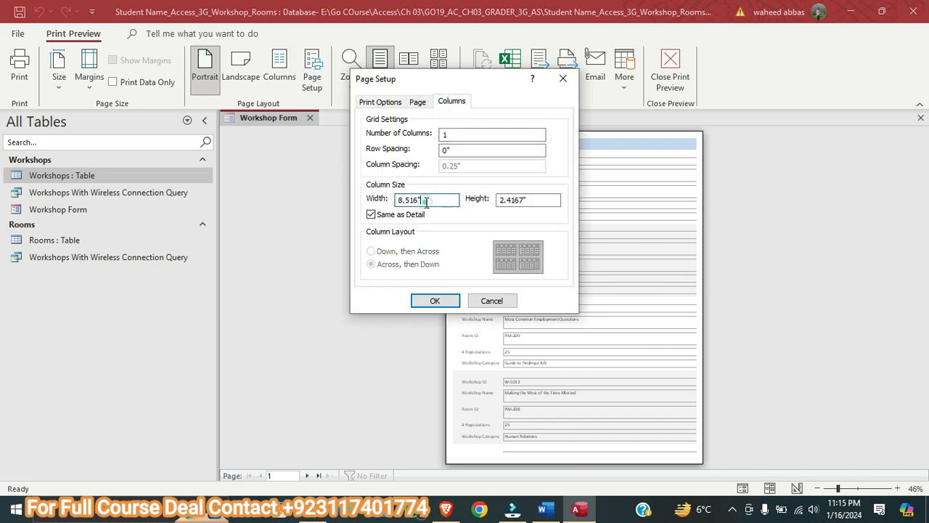
pyautogui.press('BackSpace')
pyautogui.press('BackSpace')
pyautogui.press('BackSpace')
pyautogui.press('BackSpace')
pyautogui.press('BackSpace')
pyautogui.press('BackSpace')
pyautogui.click(435, 300)
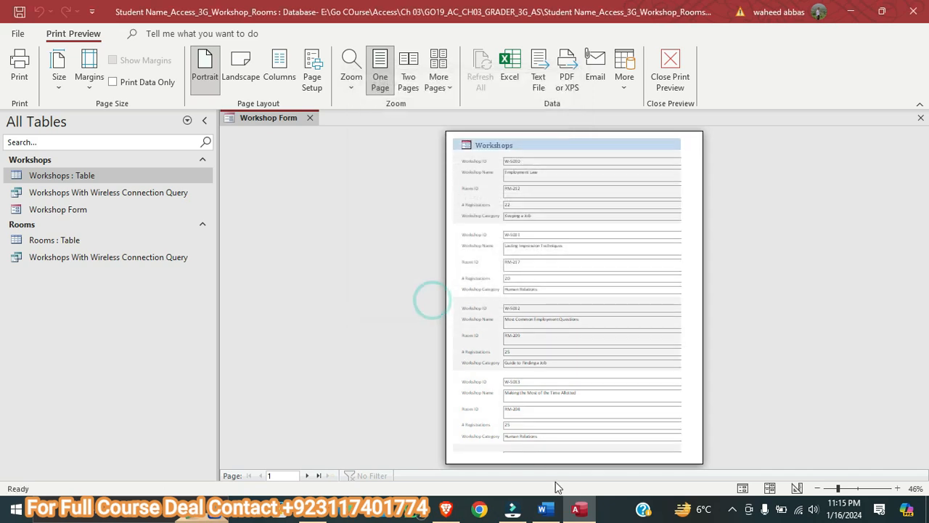
# Recheck step 3 in the Word instructions and save the Workshop Form in Access
pyautogui.click(546, 509)
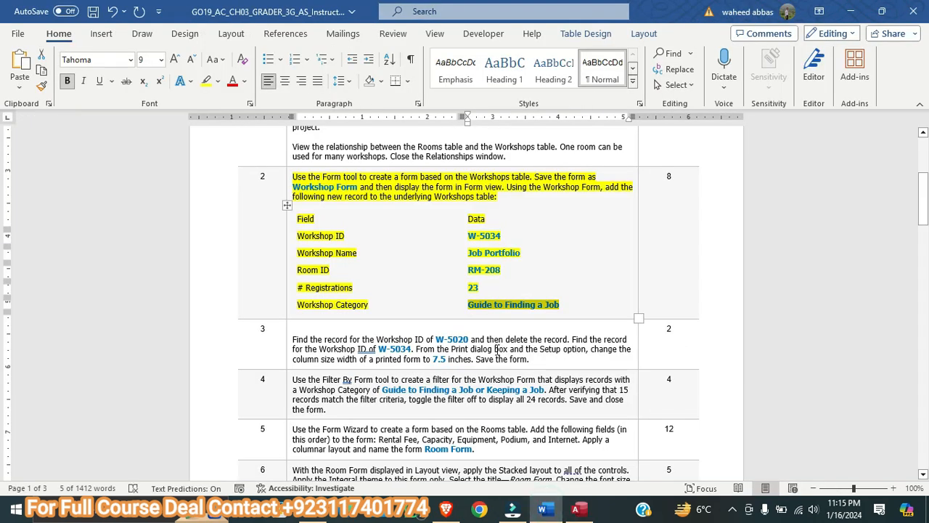
pyautogui.click(576, 510)
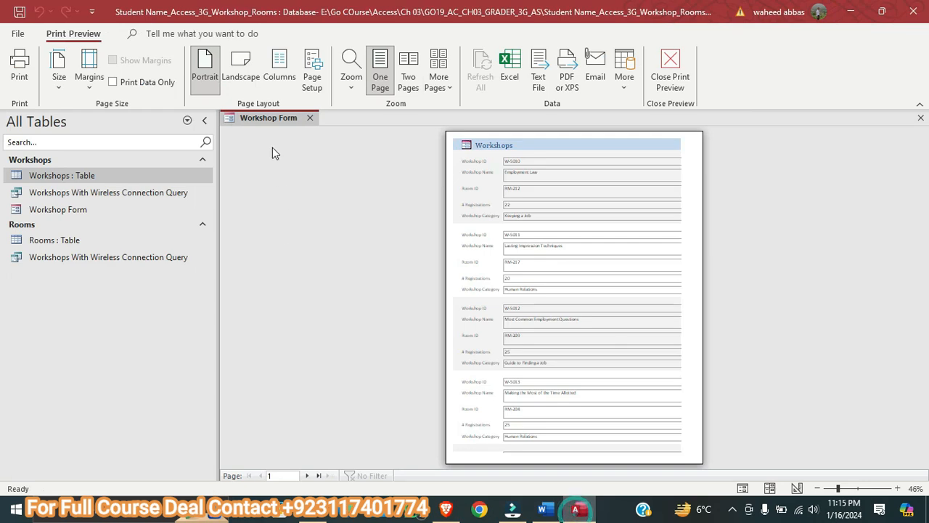
pyautogui.rightClick(269, 122)
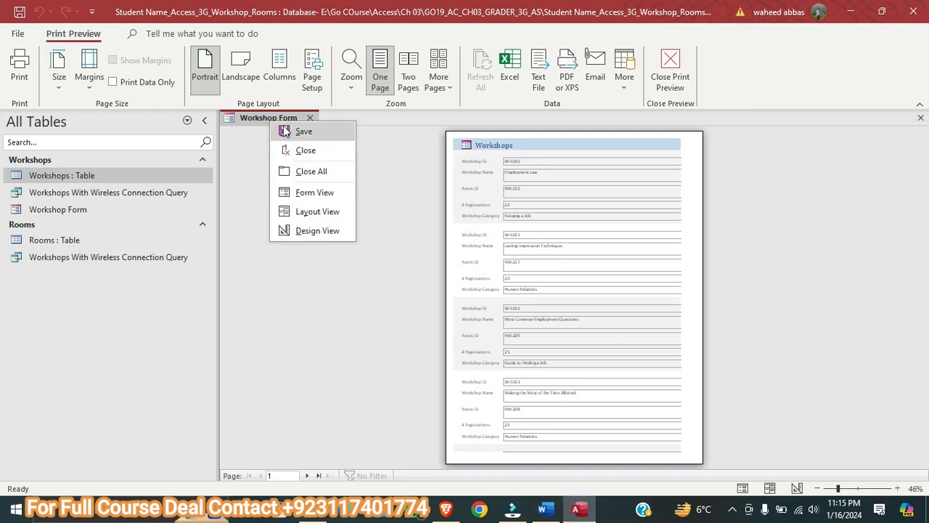
pyautogui.click(286, 130)
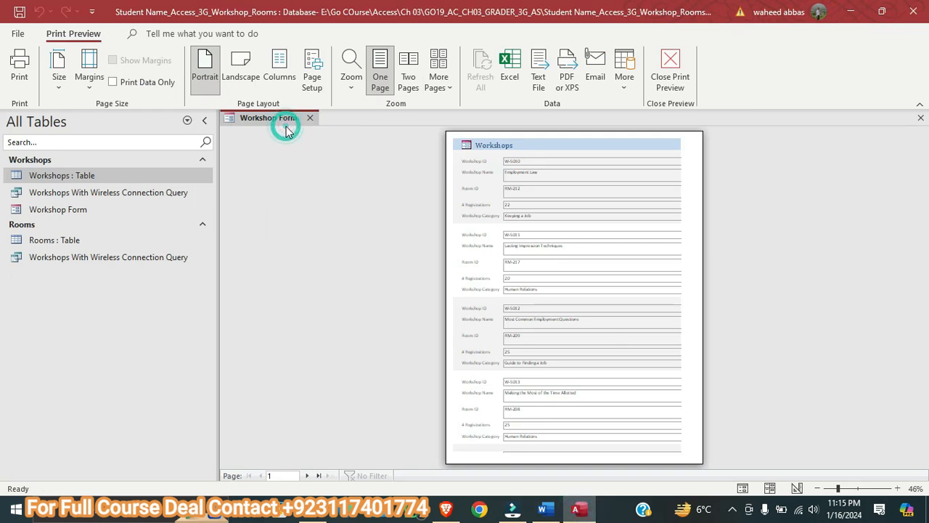
# Read step 4 in the Word instructions and close the Print Preview of the Workshop Form in Access
pyautogui.click(546, 510)
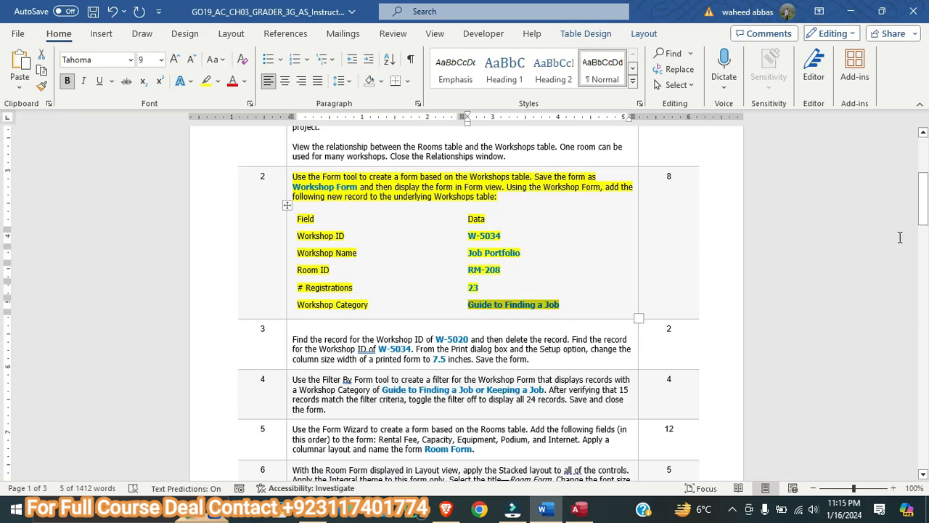
pyautogui.moveTo(925, 200); pyautogui.dragTo(926, 215)
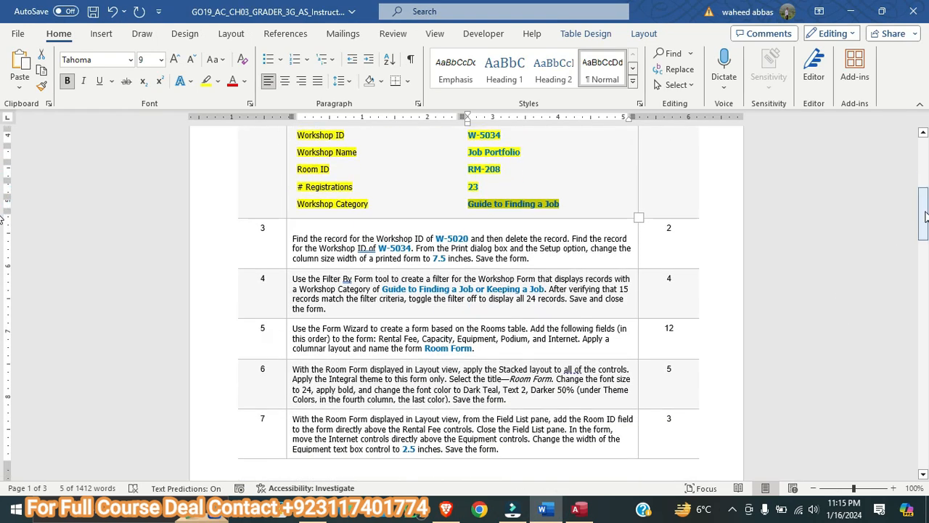
pyautogui.tripleClick(333, 308)
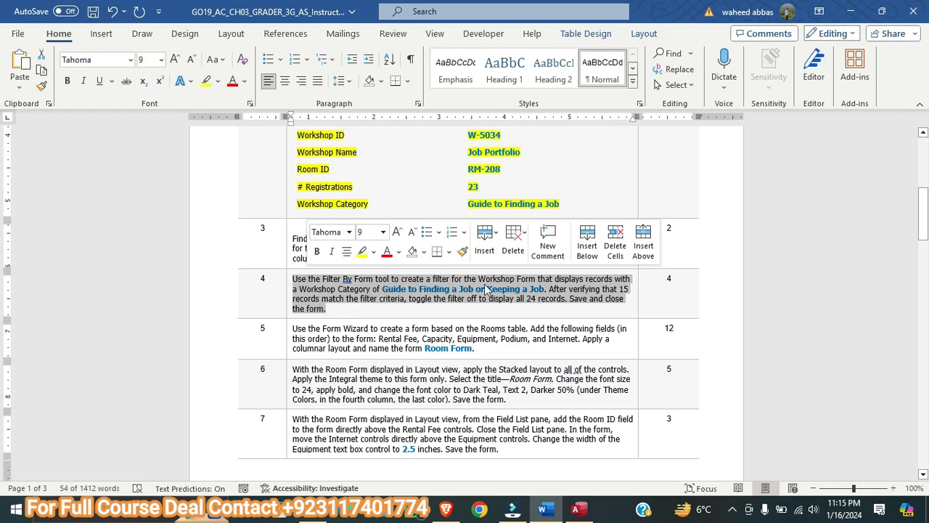
pyautogui.click(576, 511)
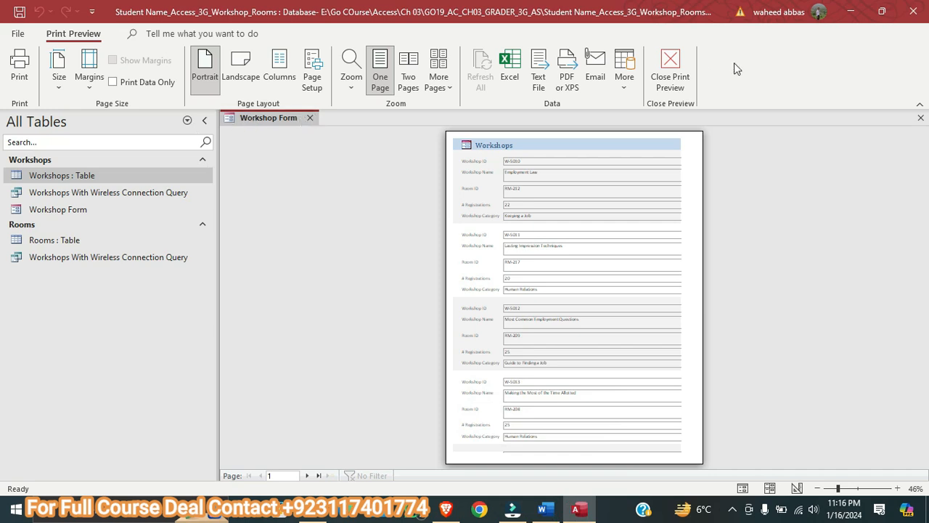
pyautogui.click(672, 73)
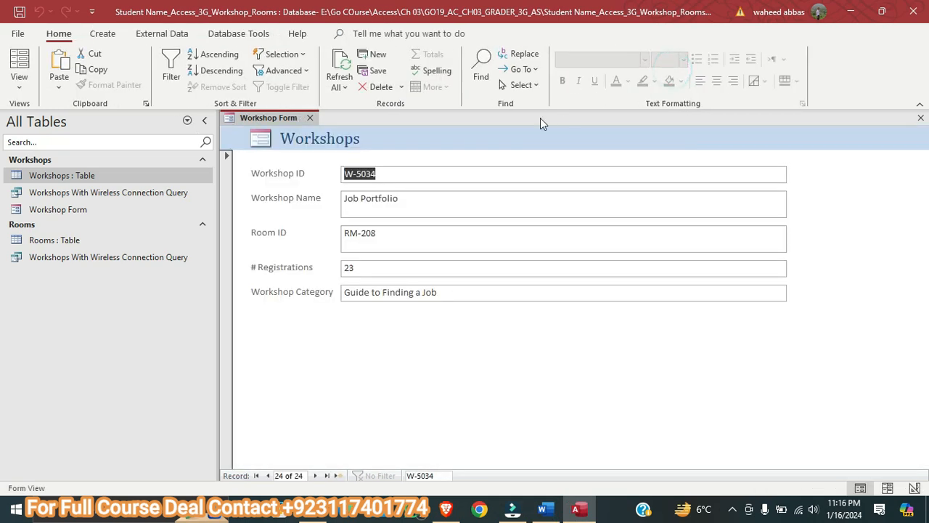
# Recheck step 4 in the Word instructions and start Filter By Form on the Workshop Form in Access
pyautogui.click(544, 509)
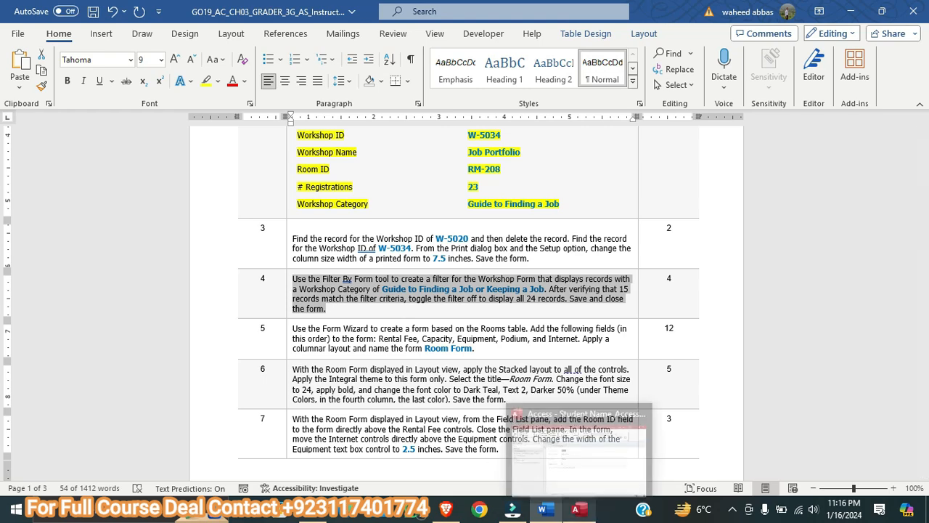
pyautogui.click(571, 511)
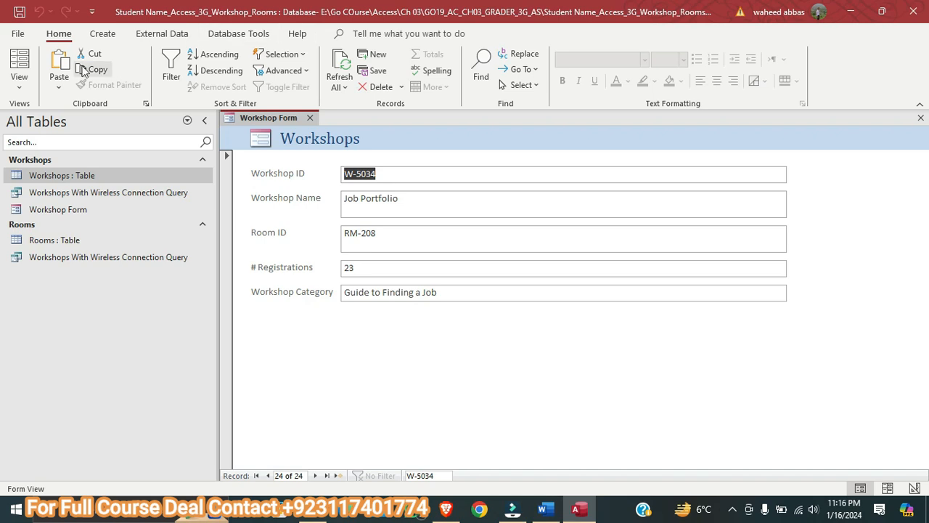
pyautogui.click(56, 35)
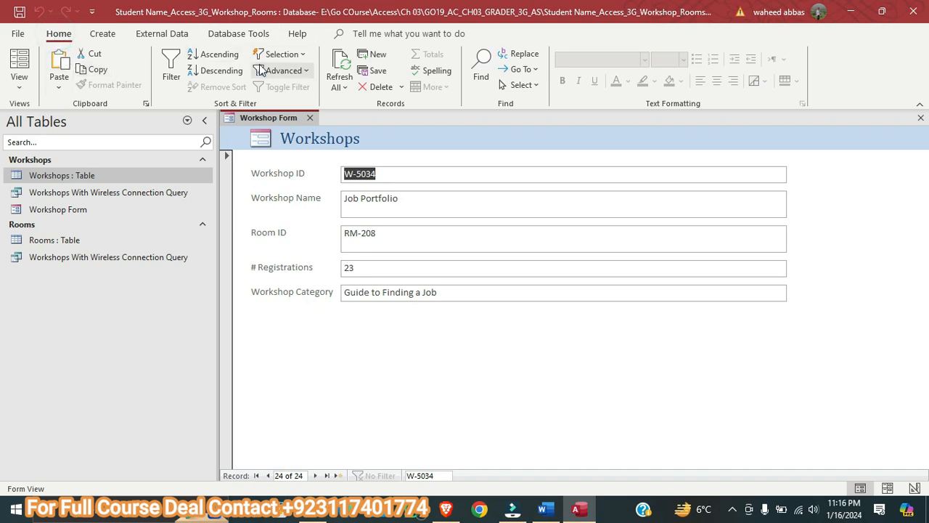
pyautogui.click(297, 71)
pyautogui.click(320, 111)
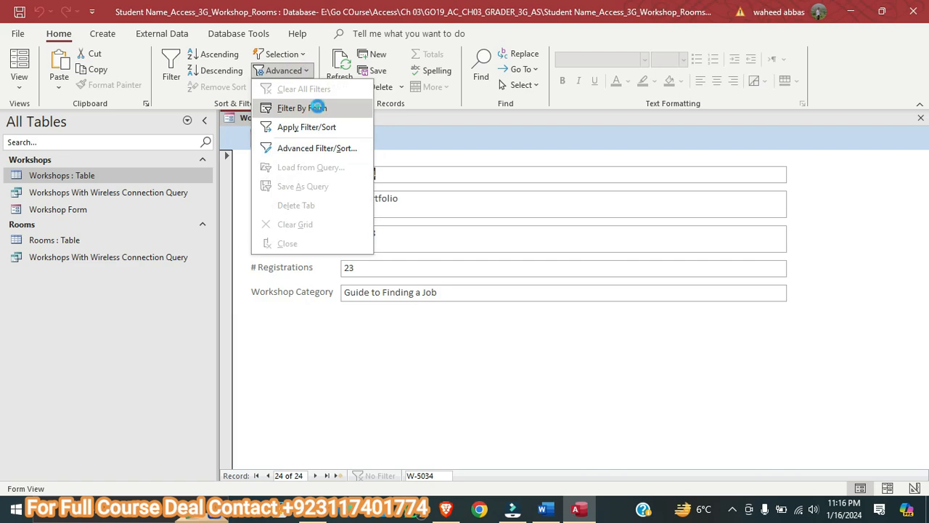
# Copy the text Guide to Finding a Job or Keeping a Job from step 4 of the Word instructions
pyautogui.click(545, 510)
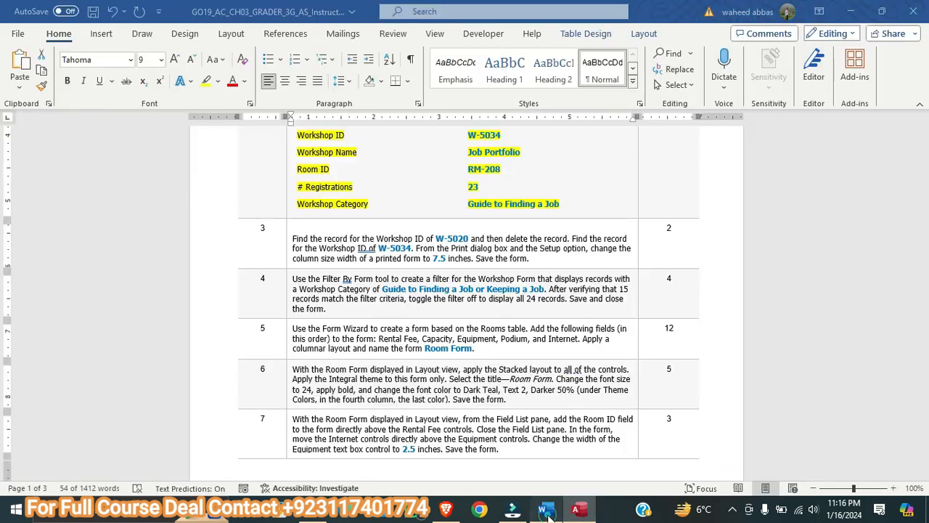
pyautogui.click(398, 294)
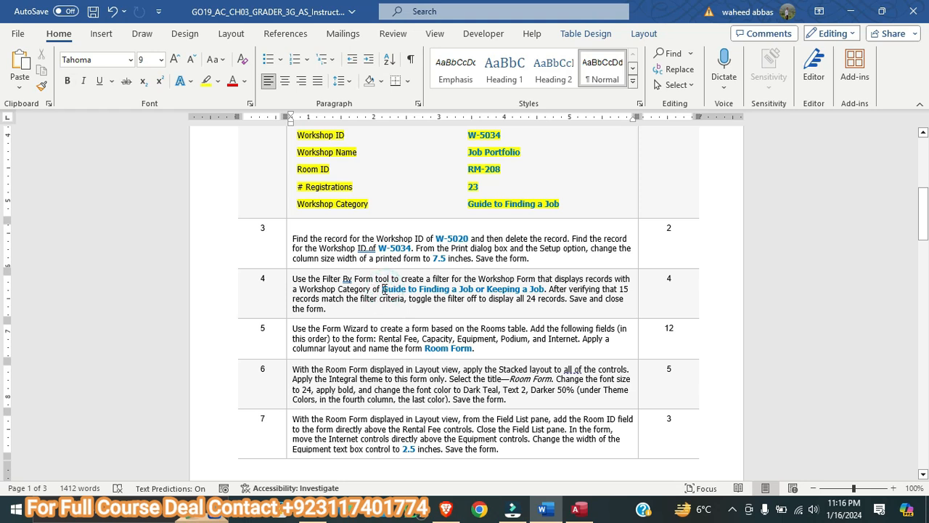
pyautogui.moveTo(384, 288); pyautogui.dragTo(546, 289)
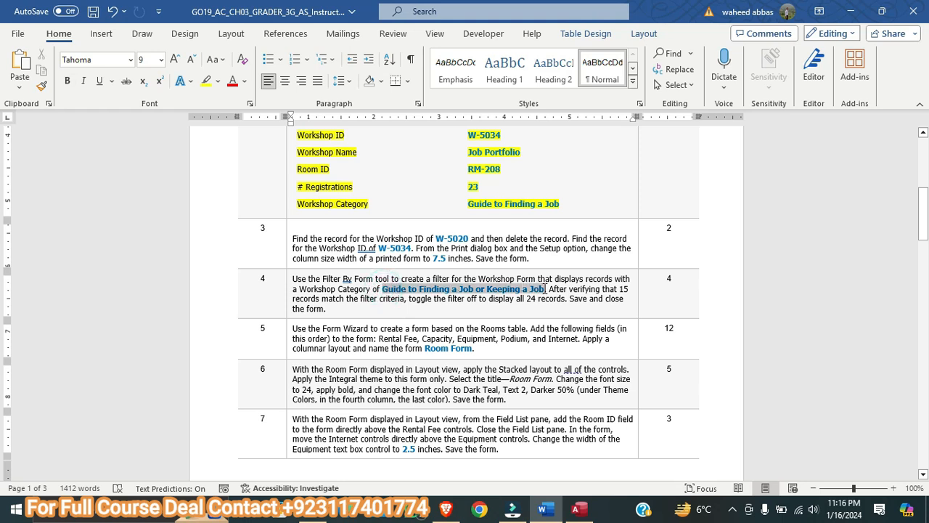
pyautogui.rightClick(533, 290)
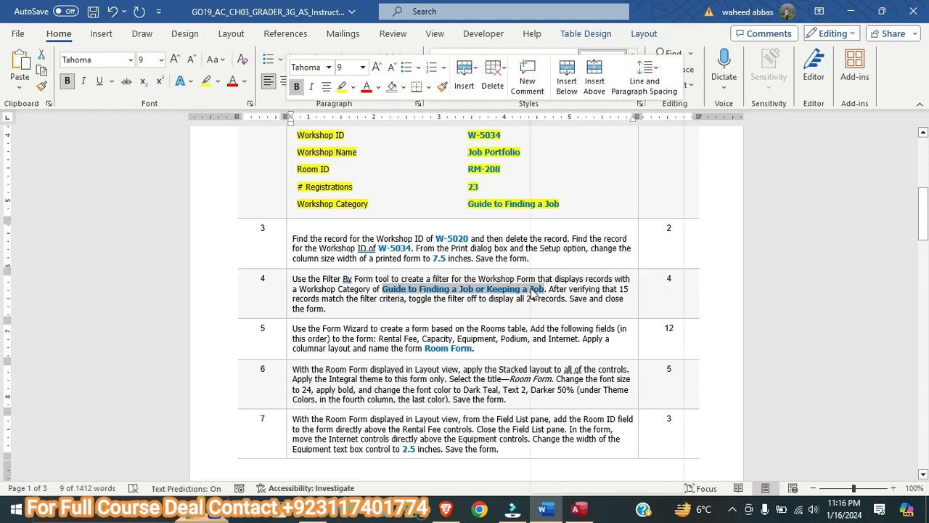
pyautogui.click(572, 185)
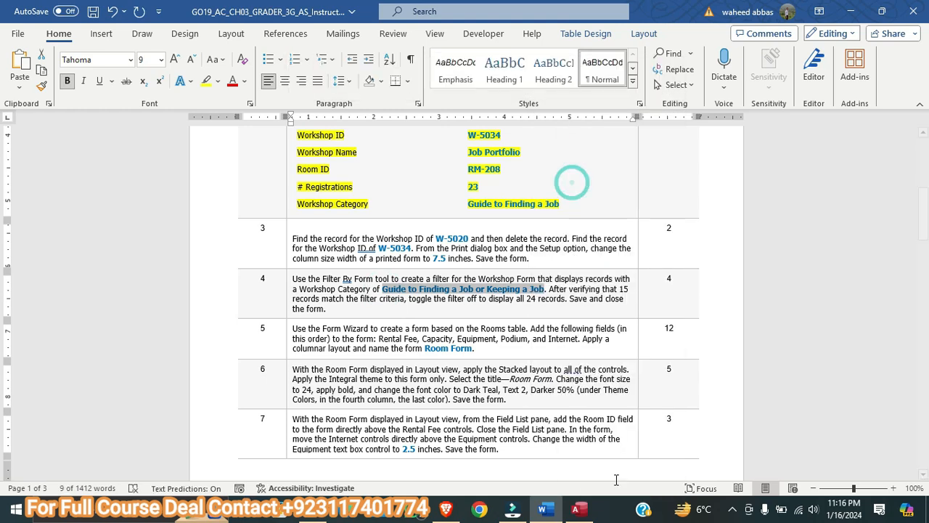
# Paste the copied text as the Workshop Category criterion in the Access form, apply the filter, and return to the Word instructions
pyautogui.click(576, 508)
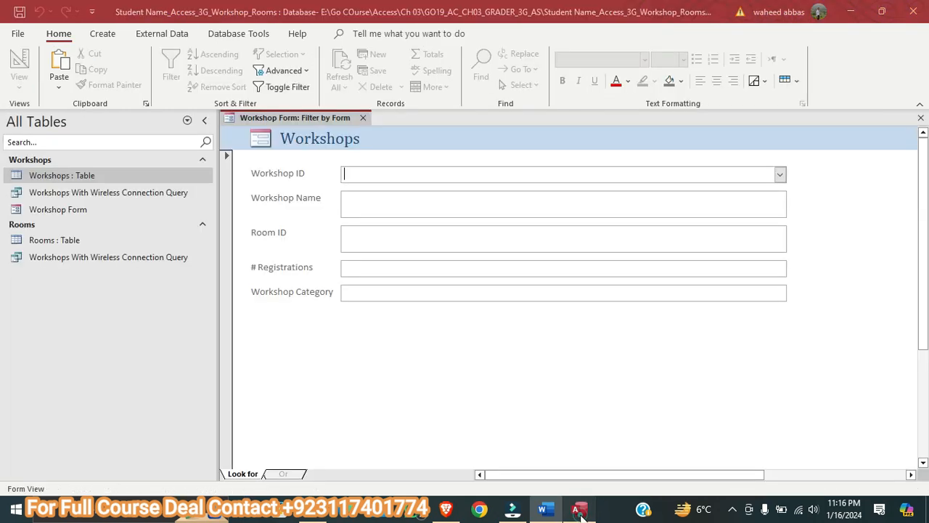
pyautogui.click(358, 293)
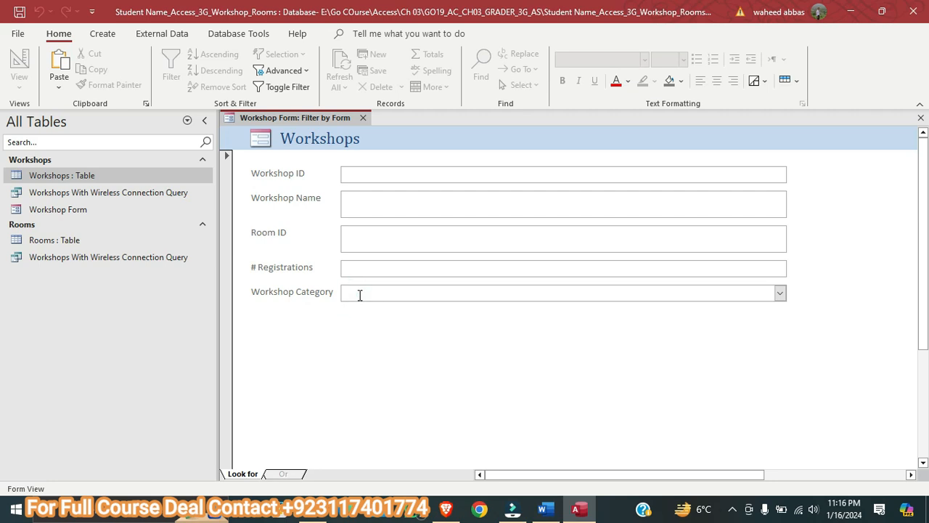
pyautogui.click(58, 67)
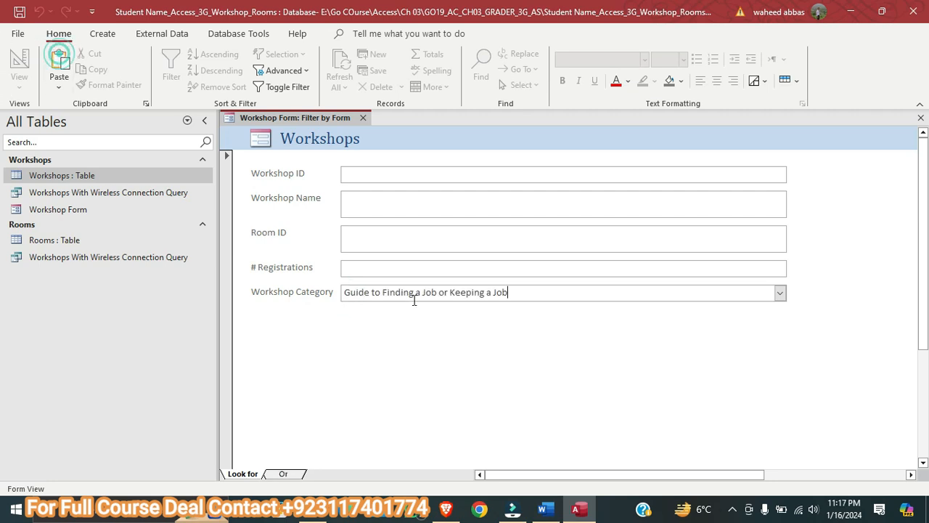
pyautogui.click(385, 267)
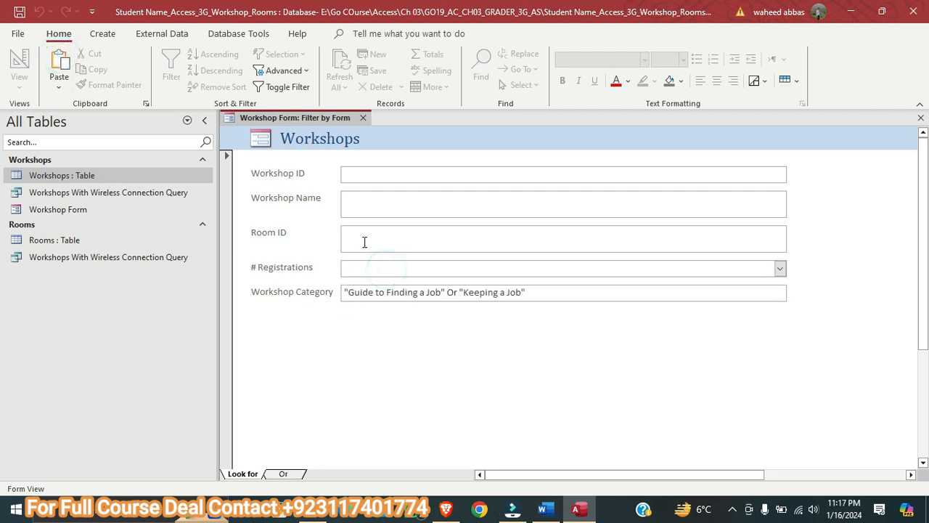
pyautogui.click(288, 87)
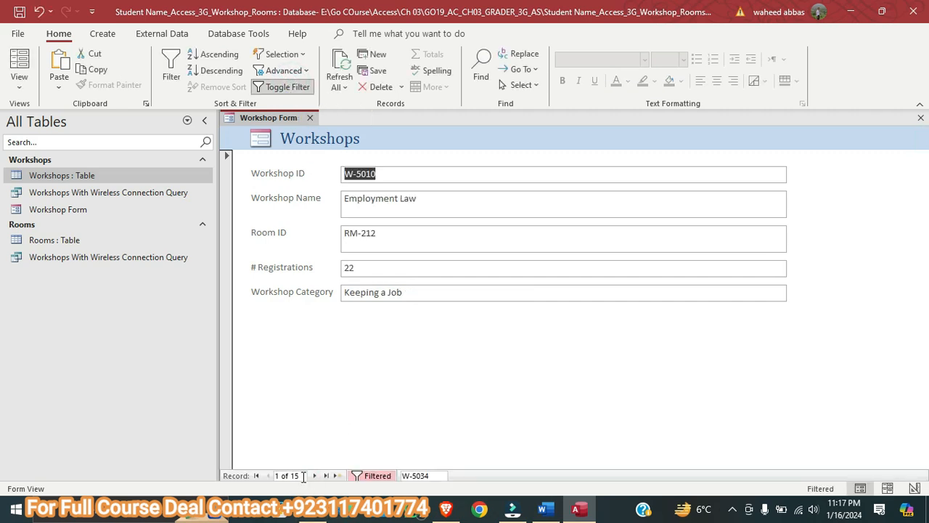
pyautogui.click(543, 508)
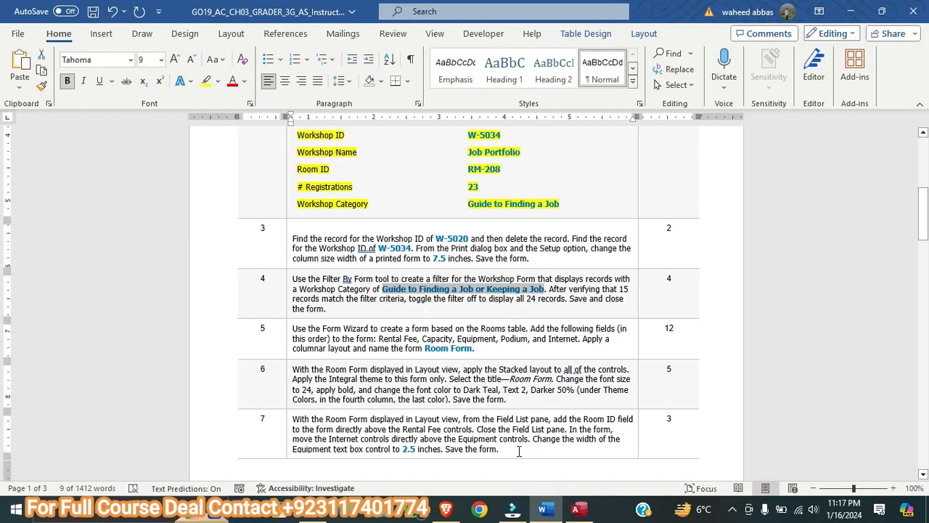
# Switch to Access, toggle the filter off on the Workshop Form, and recheck step 4 in the Word instructions
pyautogui.click(578, 508)
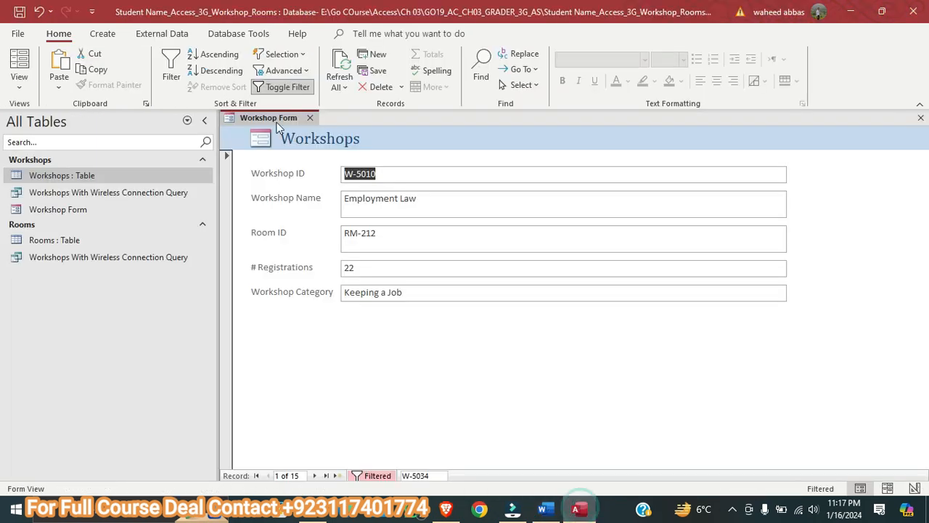
pyautogui.click(262, 87)
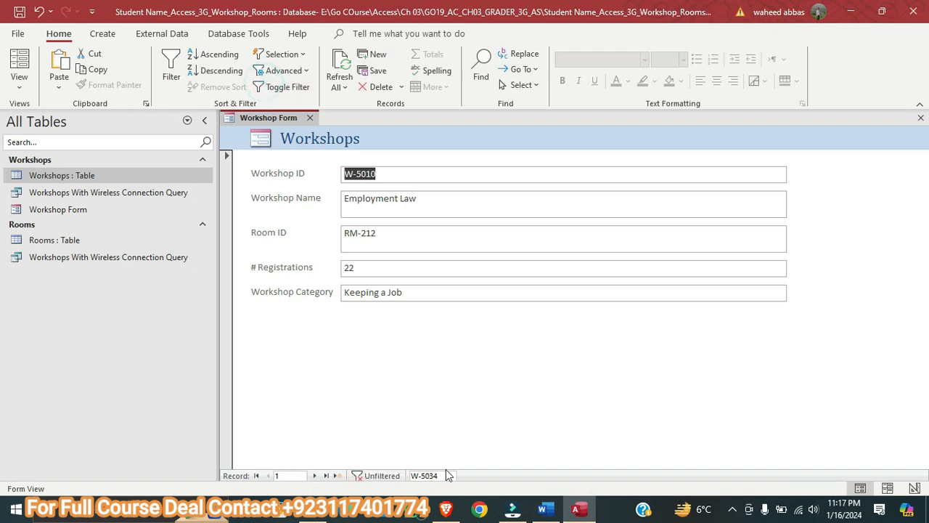
pyautogui.click(544, 511)
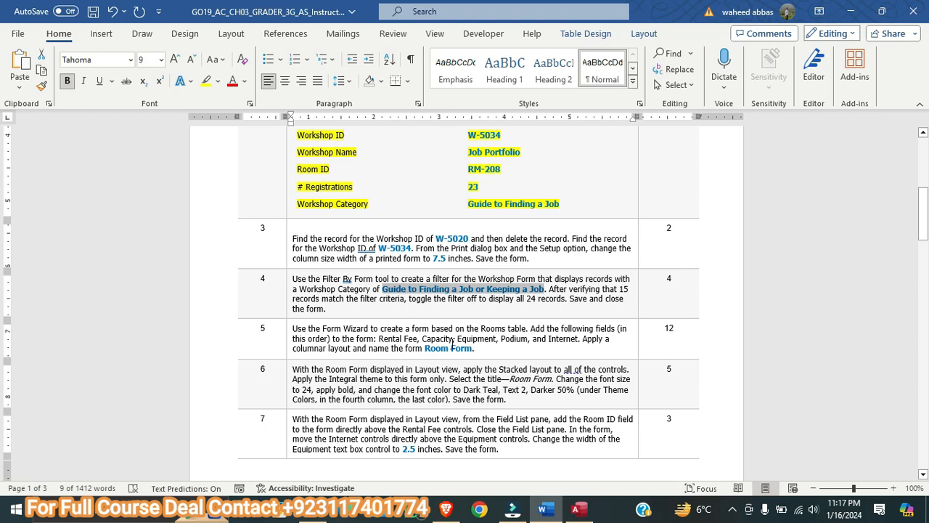
# Save and close the Workshop Form in Access
pyautogui.click(576, 510)
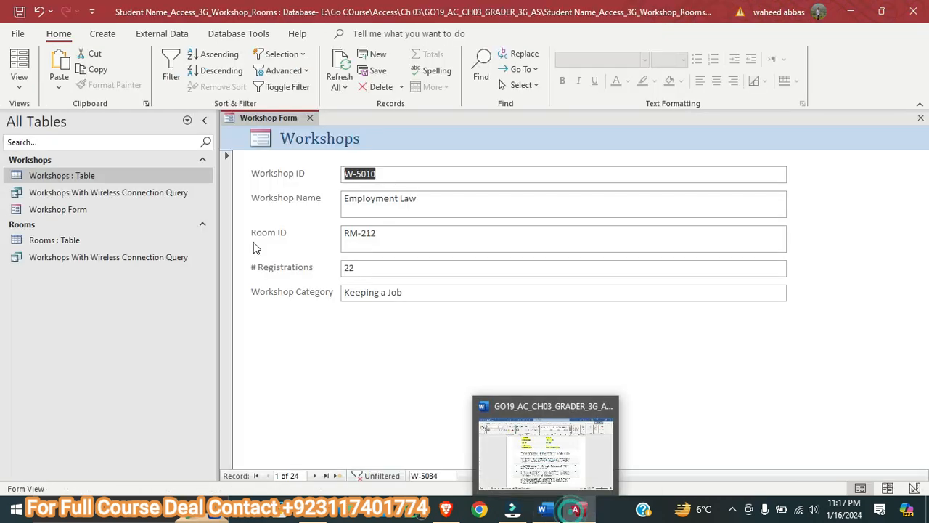
pyautogui.rightClick(249, 120)
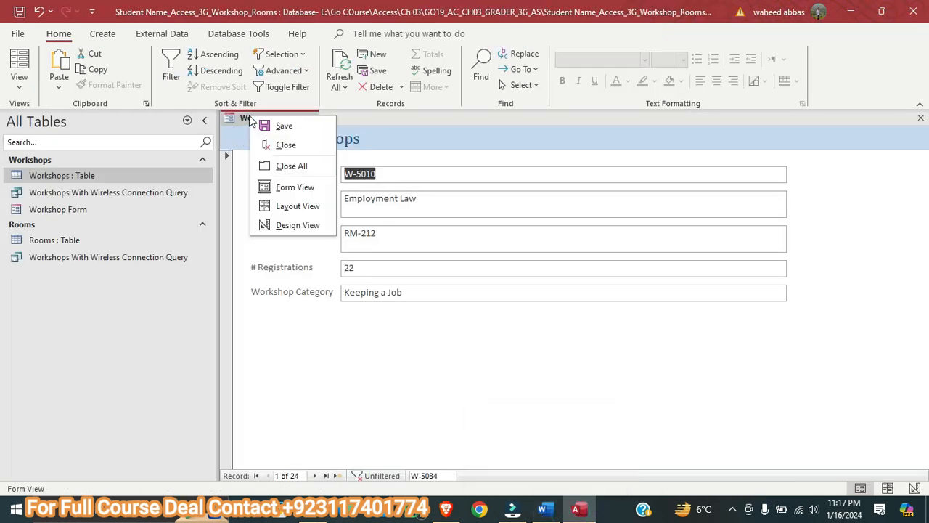
pyautogui.click(285, 125)
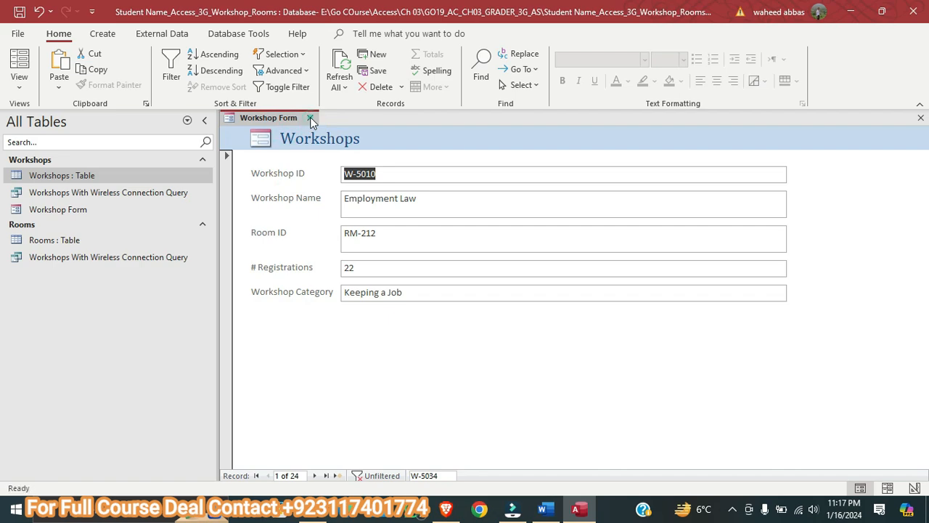
pyautogui.click(310, 118)
# Read and highlight step 5 in the Word instructions and start the Form Wizard in Access
pyautogui.click(543, 510)
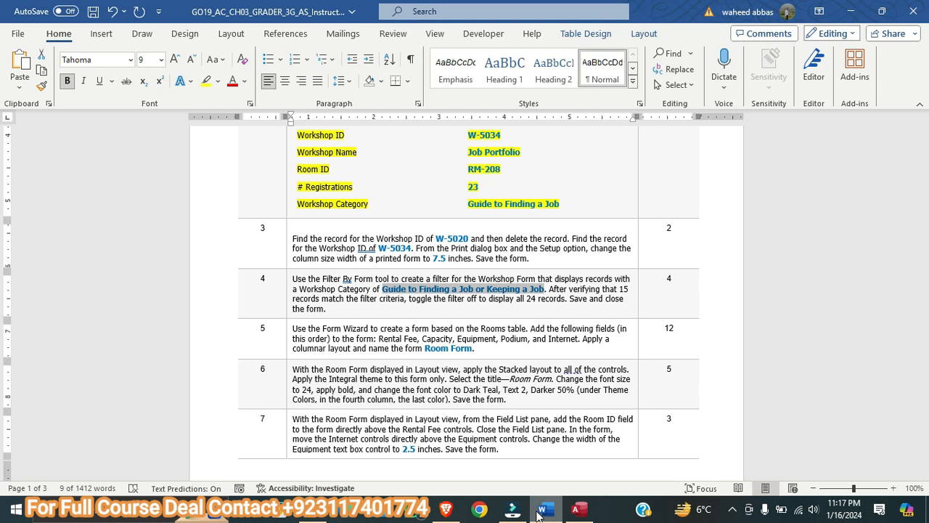
pyautogui.moveTo(479, 351); pyautogui.dragTo(300, 329)
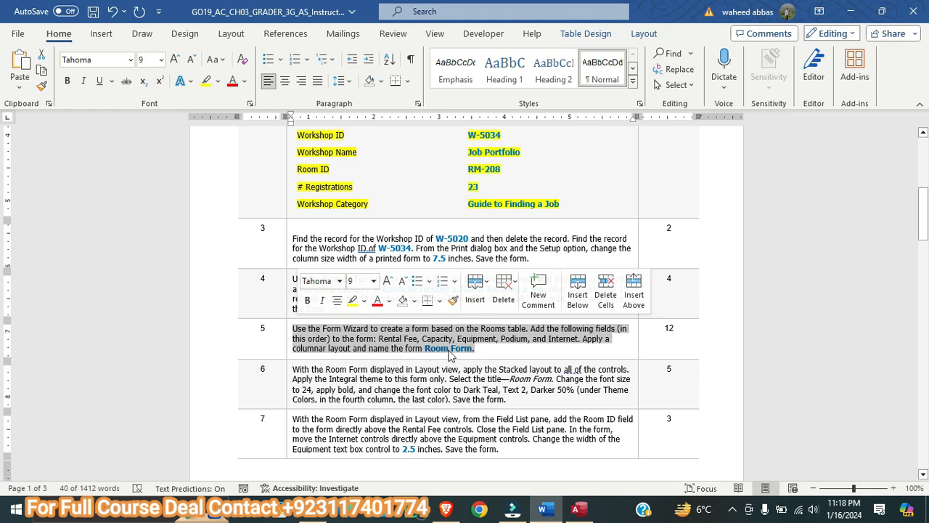
pyautogui.moveTo(573, 512)
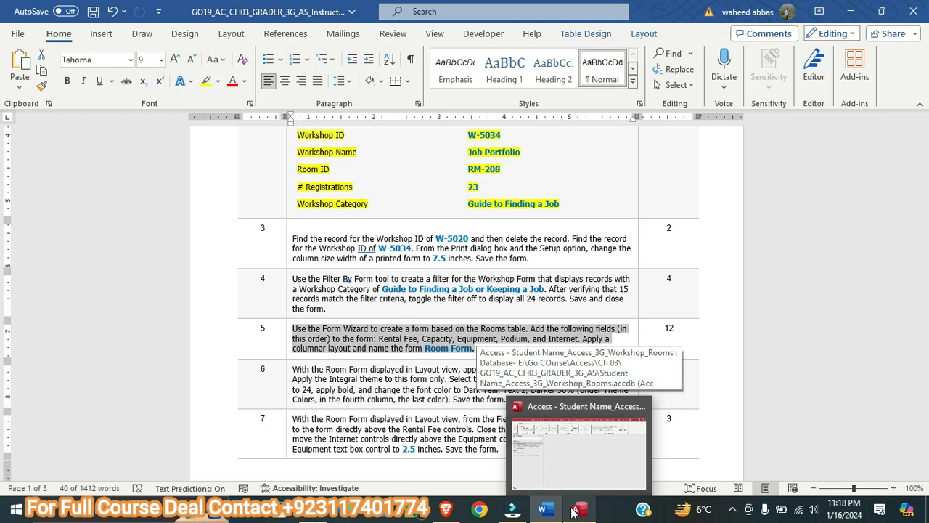
pyautogui.click(573, 512)
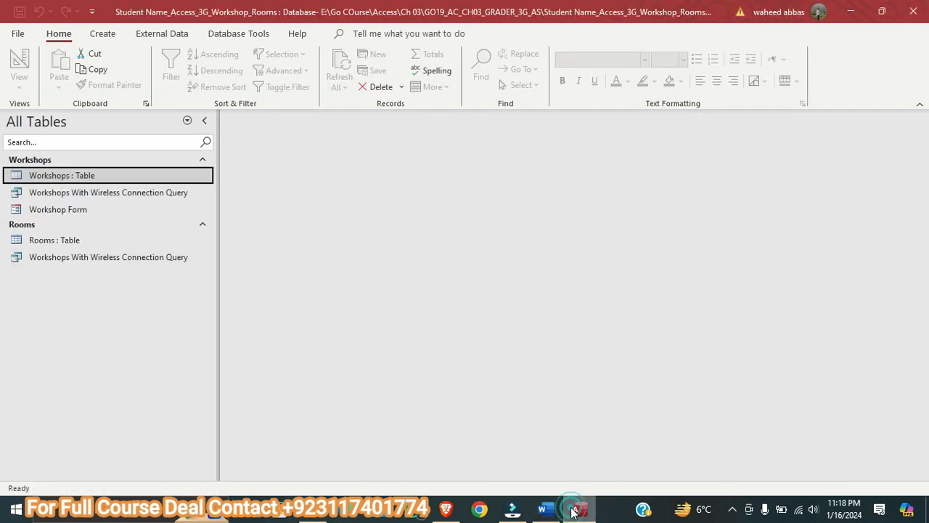
pyautogui.click(103, 37)
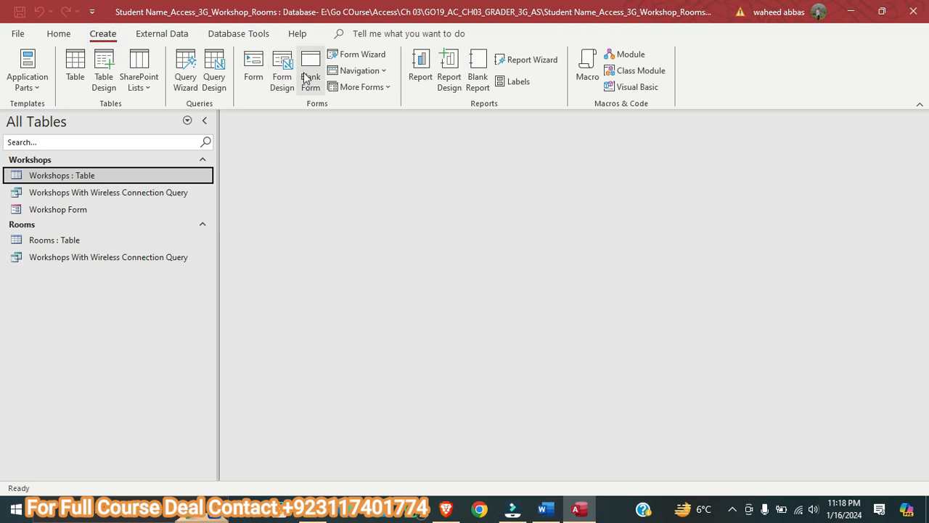
pyautogui.click(372, 58)
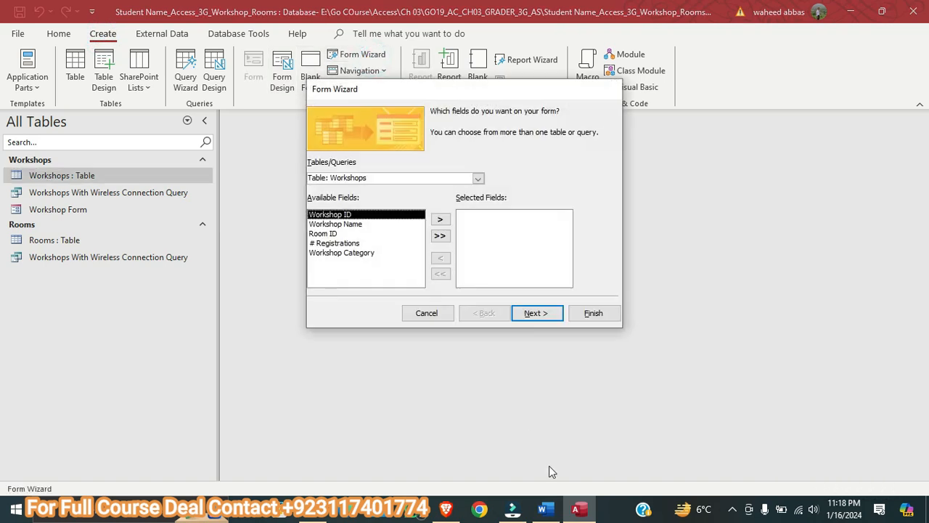
# Recheck step 5 in Word and choose Table: Rooms as the source of the new form in the Access Form Wizard
pyautogui.click(549, 511)
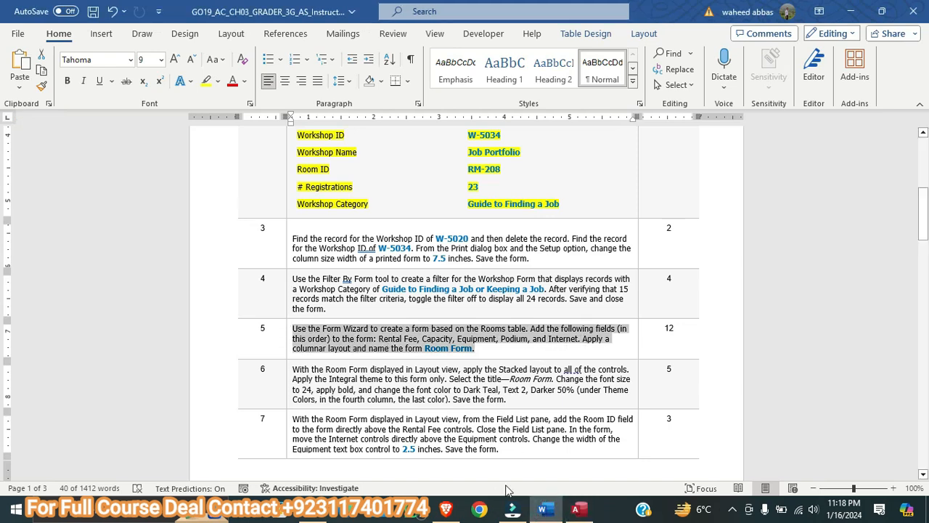
pyautogui.click(575, 511)
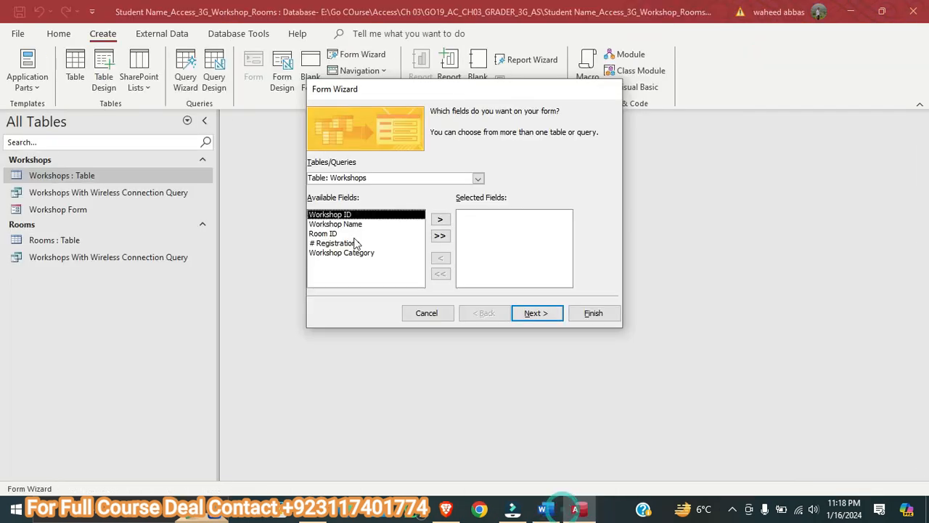
pyautogui.click(477, 179)
pyautogui.click(430, 200)
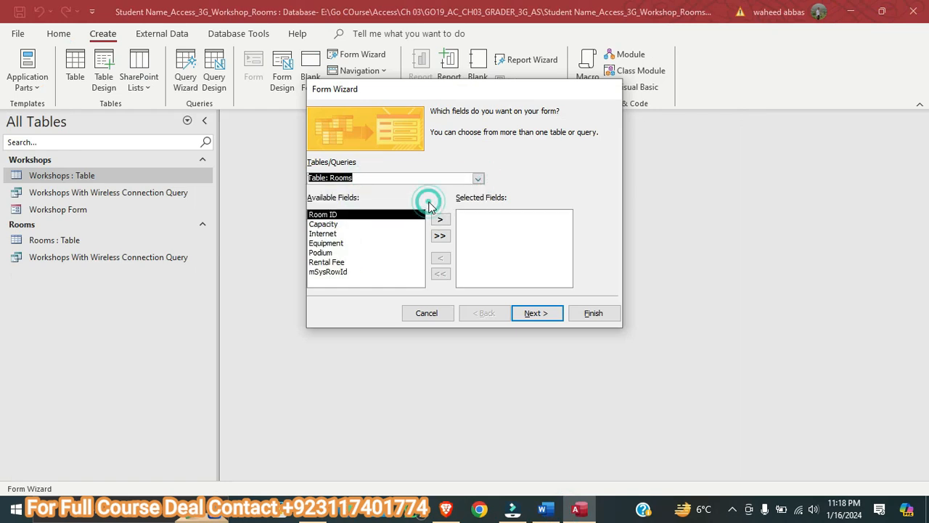
# Check the field order in the Word instructions and add Rental Fee and Capacity to the form's selected fields in Access
pyautogui.click(545, 511)
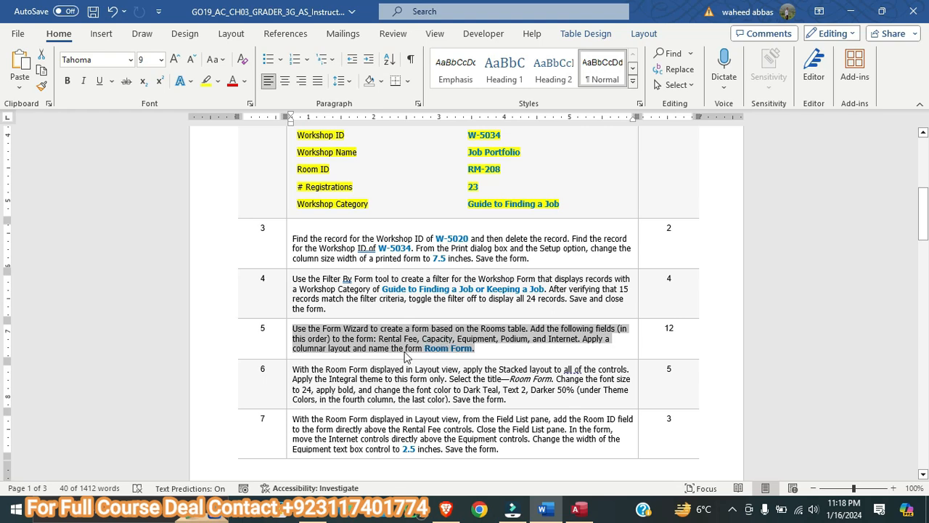
pyautogui.click(579, 510)
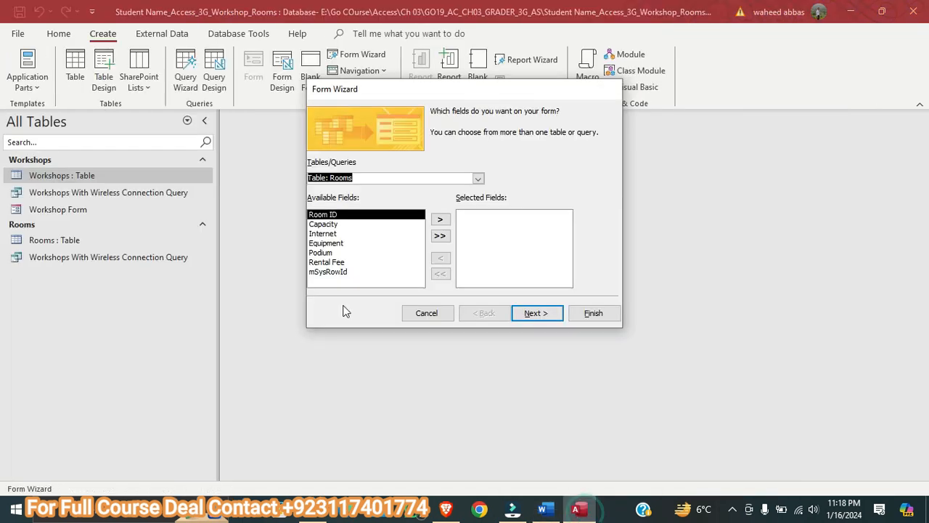
pyautogui.click(326, 263)
pyautogui.doubleClick(326, 263)
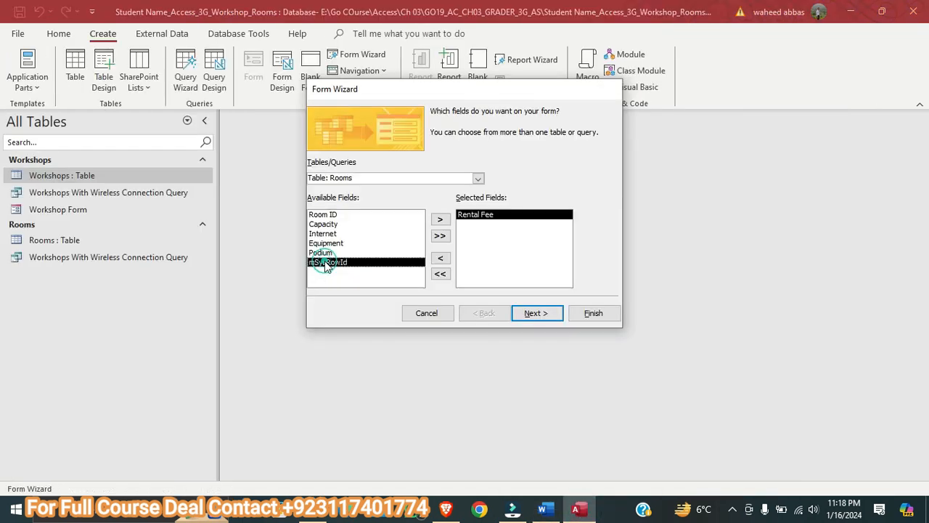
pyautogui.click(328, 225)
pyautogui.doubleClick(328, 224)
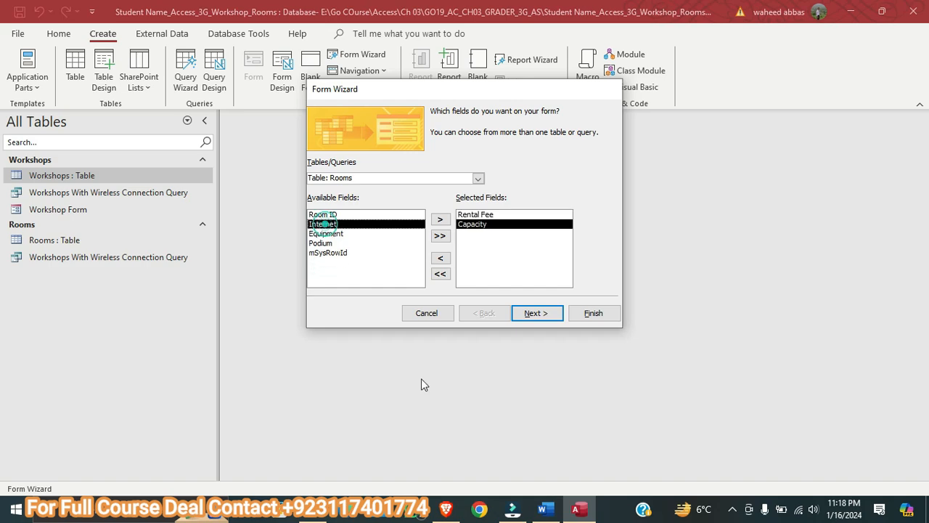
# Consult the field order in Word and add Equipment and Podium to the form's selected fields in Access
pyautogui.click(543, 510)
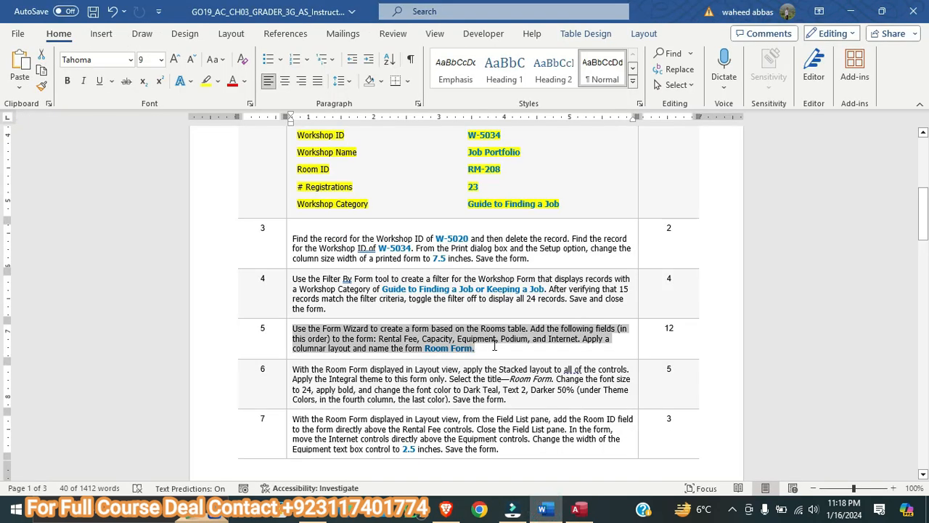
pyautogui.click(577, 509)
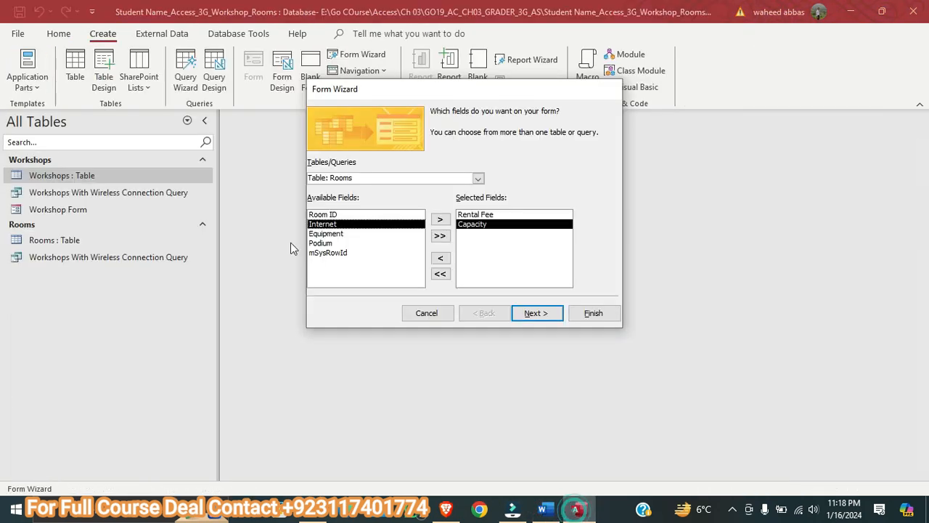
pyautogui.doubleClick(324, 234)
pyautogui.doubleClick(323, 233)
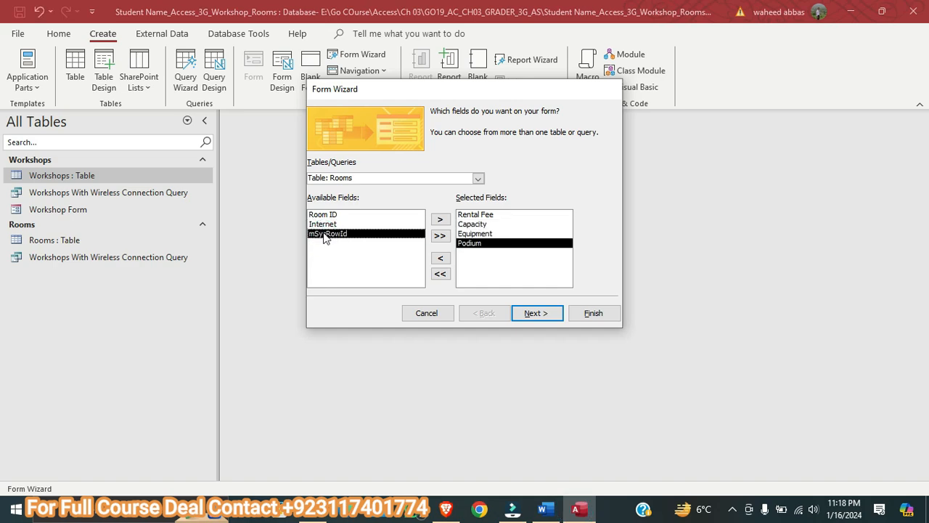
# Consult step 5 in Word and add Internet as the last selected field in the Access Form Wizard
pyautogui.click(542, 510)
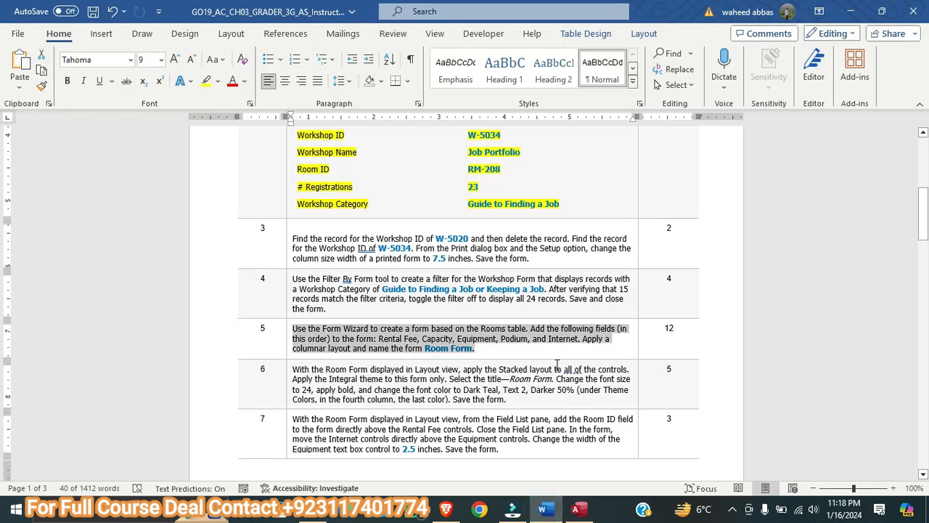
pyautogui.click(578, 509)
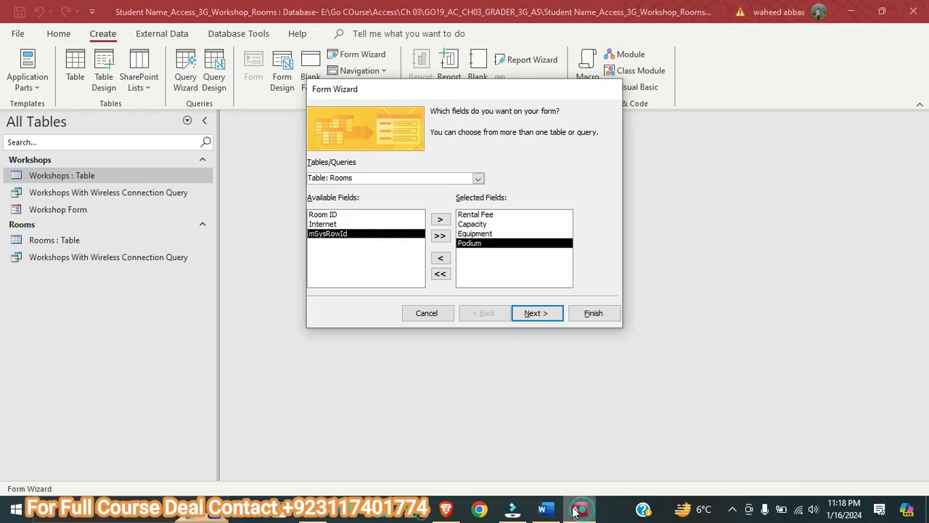
pyautogui.click(317, 225)
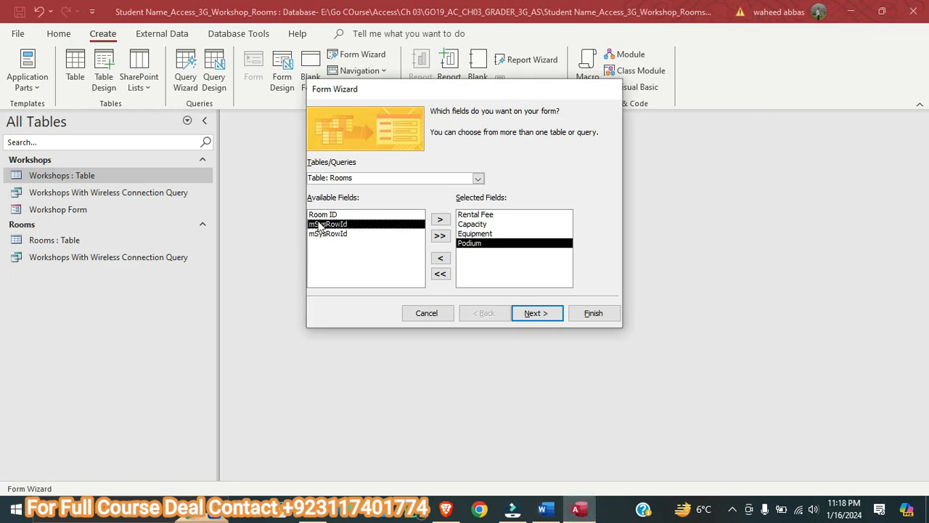
# Check the required layout in the Word instructions and accept the Columnar layout for the form in Access
pyautogui.click(542, 510)
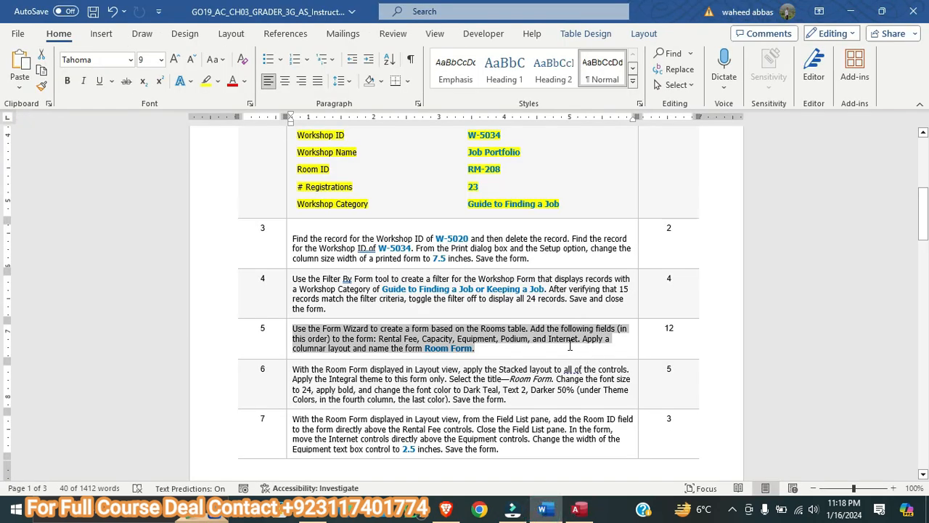
pyautogui.click(579, 510)
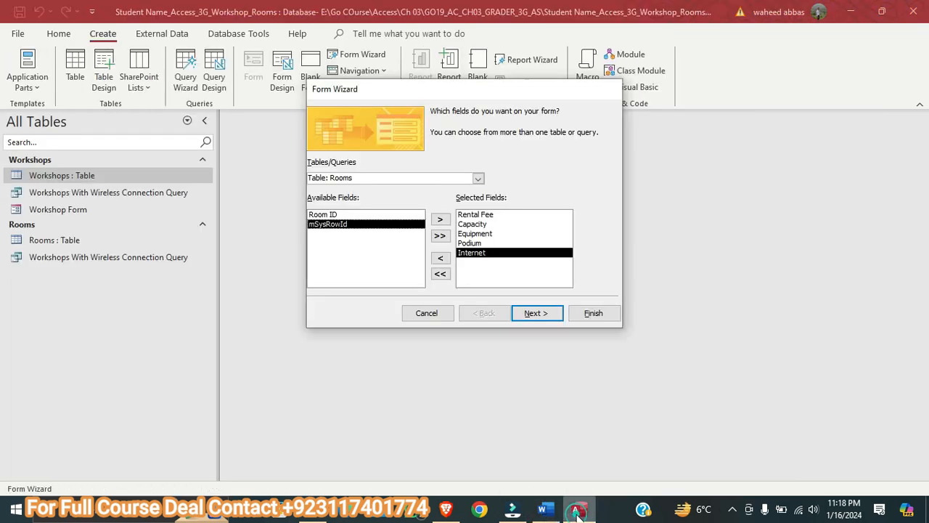
pyautogui.click(534, 313)
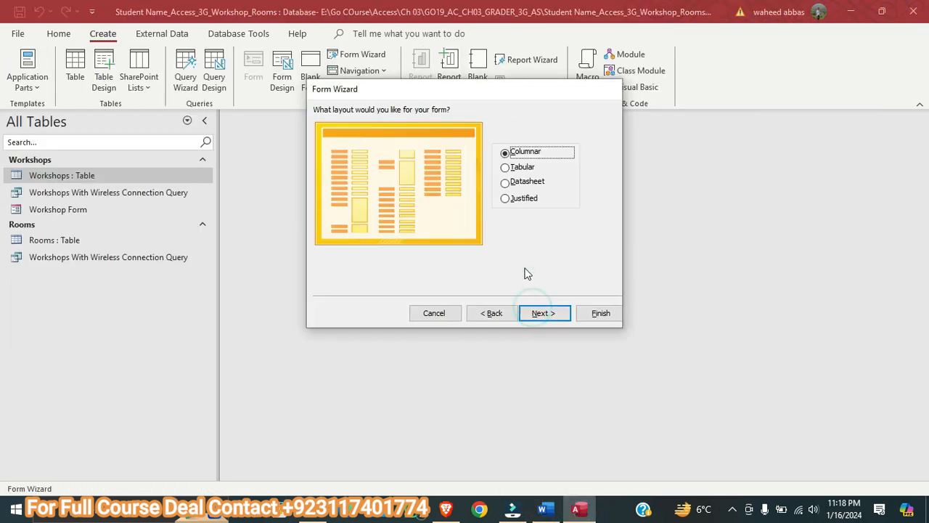
pyautogui.click(544, 313)
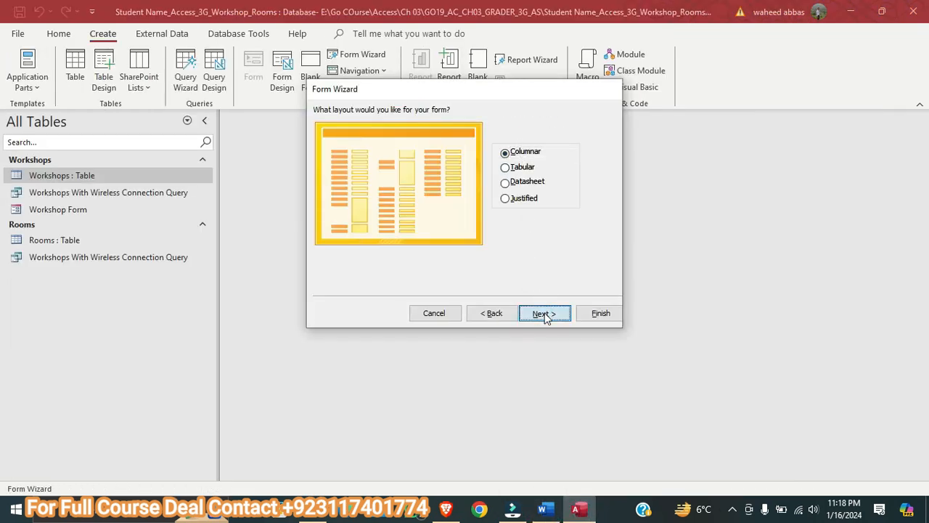
# Check the form name in Word, title the form Room Form in Access, finish the wizard, and return to the Word instructions
pyautogui.moveTo(540, 511)
pyautogui.click(541, 511)
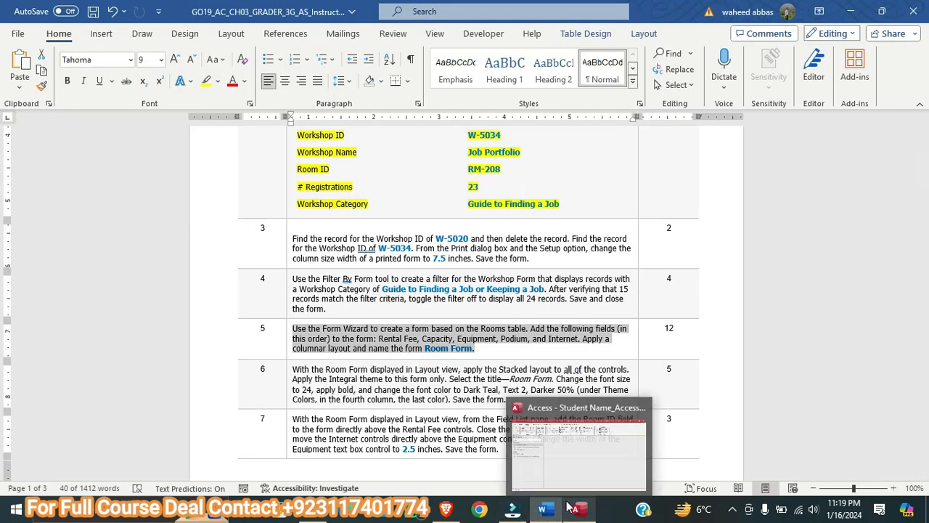
pyautogui.click(573, 508)
pyautogui.click(451, 128)
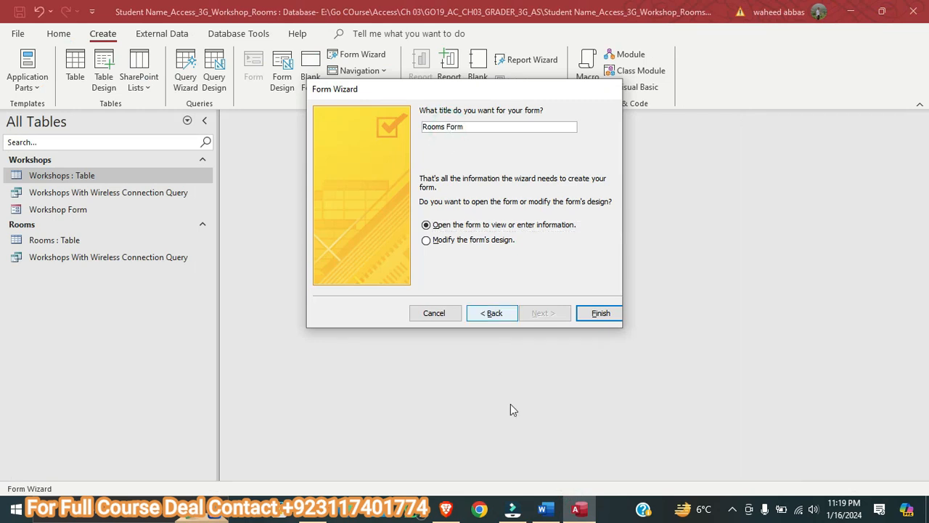
pyautogui.click(546, 511)
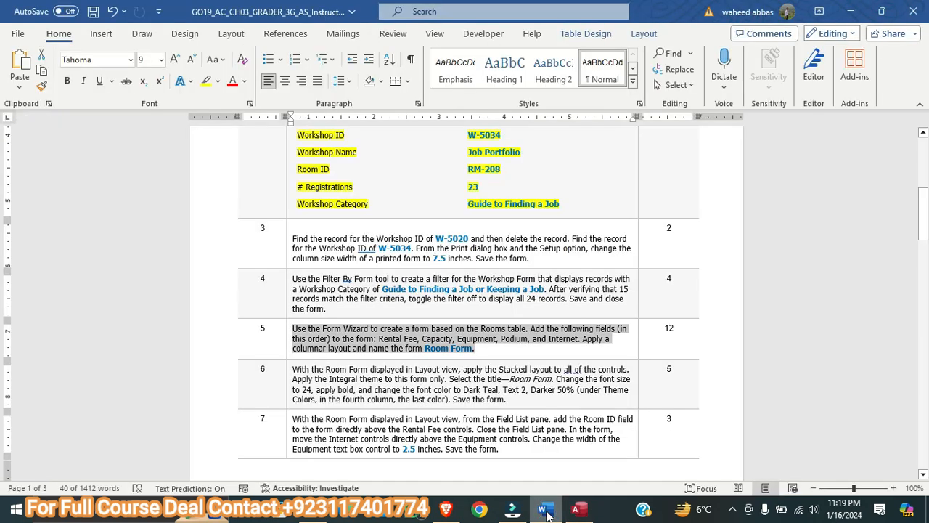
pyautogui.click(577, 511)
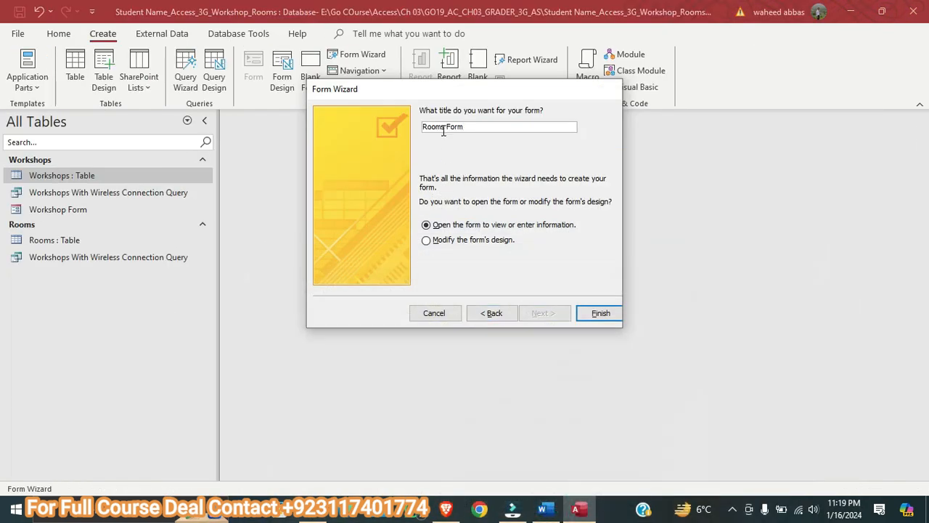
pyautogui.click(443, 127)
pyautogui.click(598, 314)
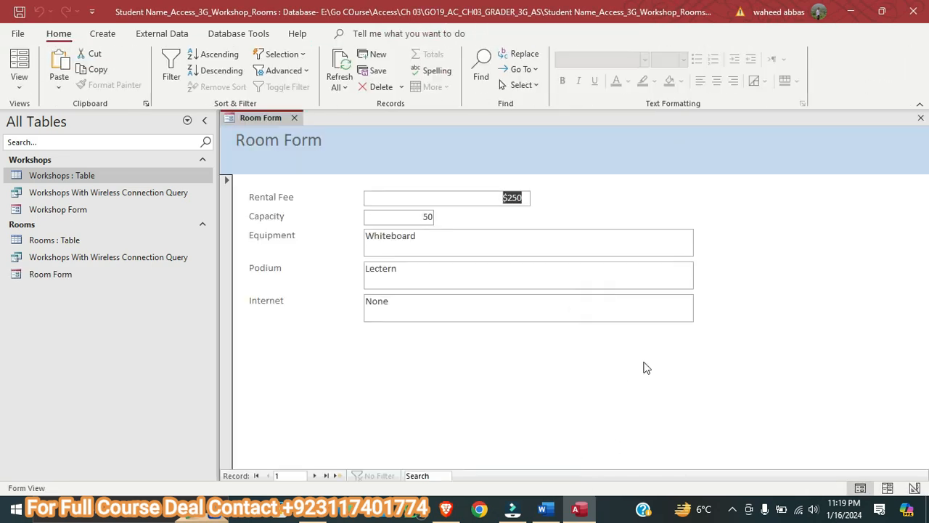
pyautogui.click(549, 511)
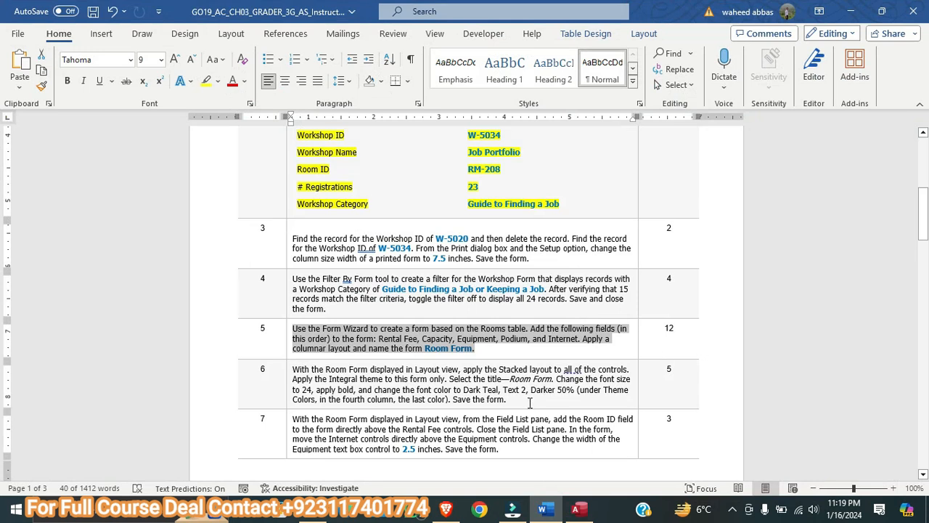
# Review step 6 in the Word instructions, switch to Access and display the Room Form in Layout view
pyautogui.moveTo(519, 404); pyautogui.dragTo(294, 376)
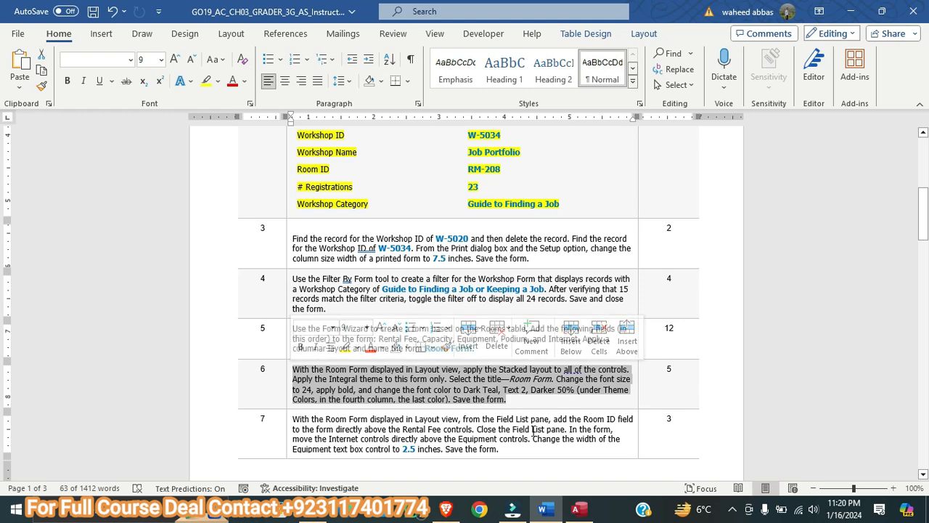
pyautogui.click(602, 421)
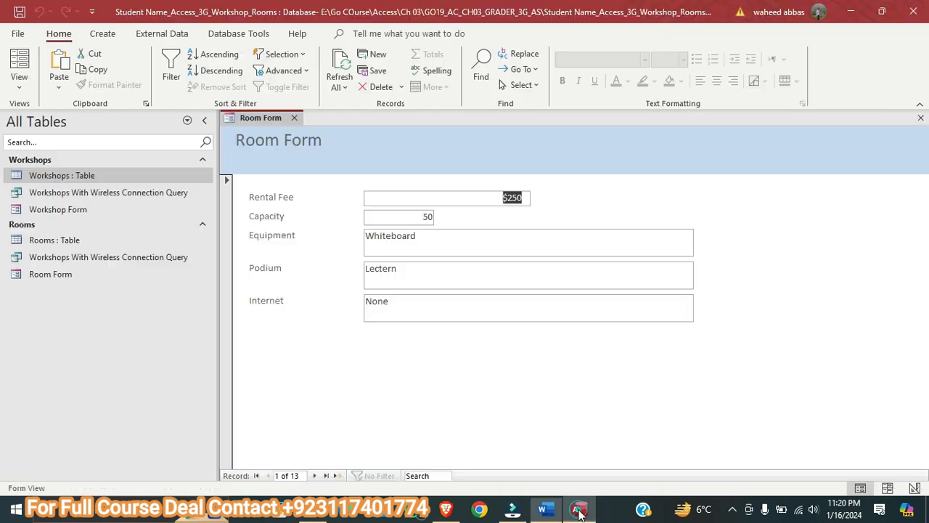
pyautogui.rightClick(255, 116)
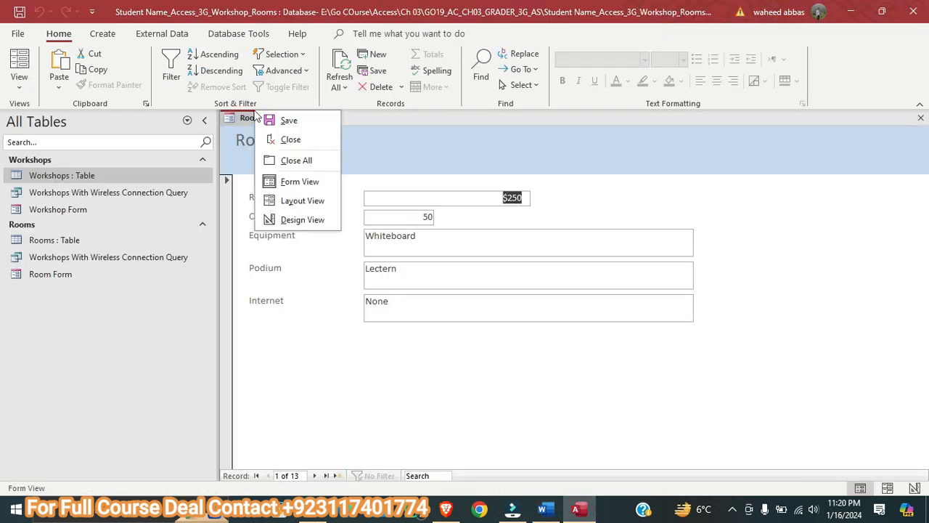
pyautogui.click(284, 183)
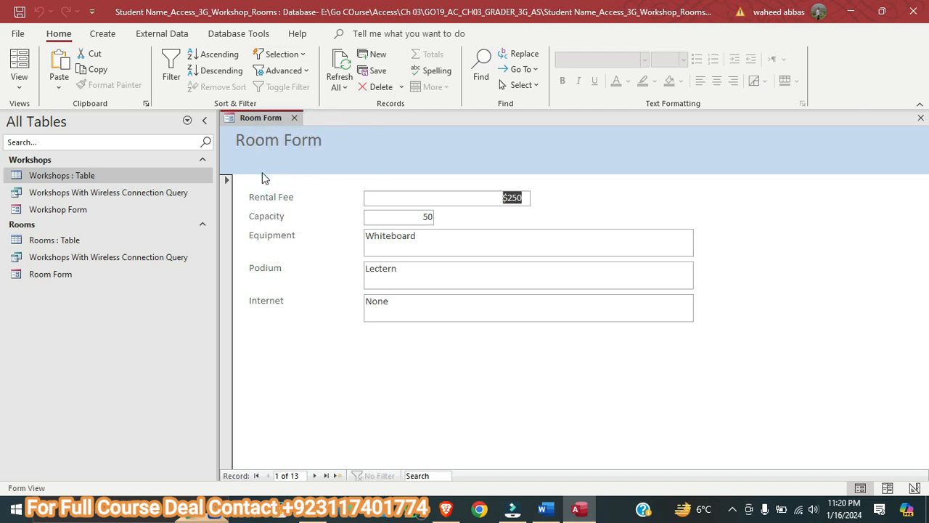
pyautogui.rightClick(266, 120)
pyautogui.click(301, 216)
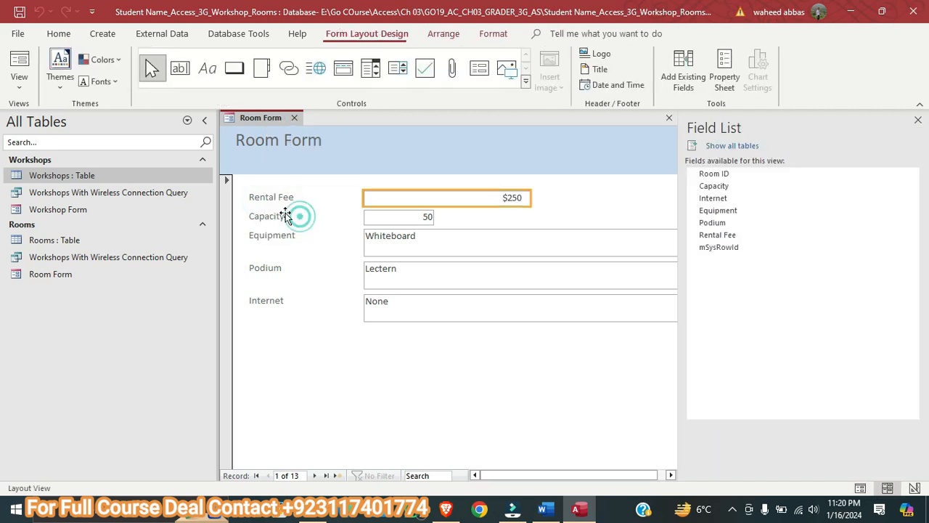
pyautogui.click(254, 196)
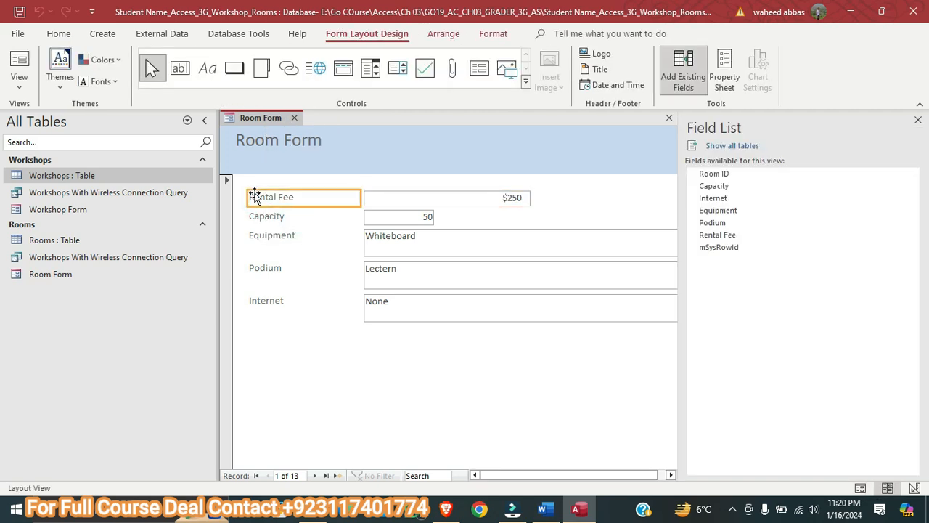
pyautogui.keyDown('shift'); pyautogui.click(386, 196); pyautogui.keyUp('shift')
pyautogui.keyDown('shift'); pyautogui.click(309, 215); pyautogui.keyUp('shift')
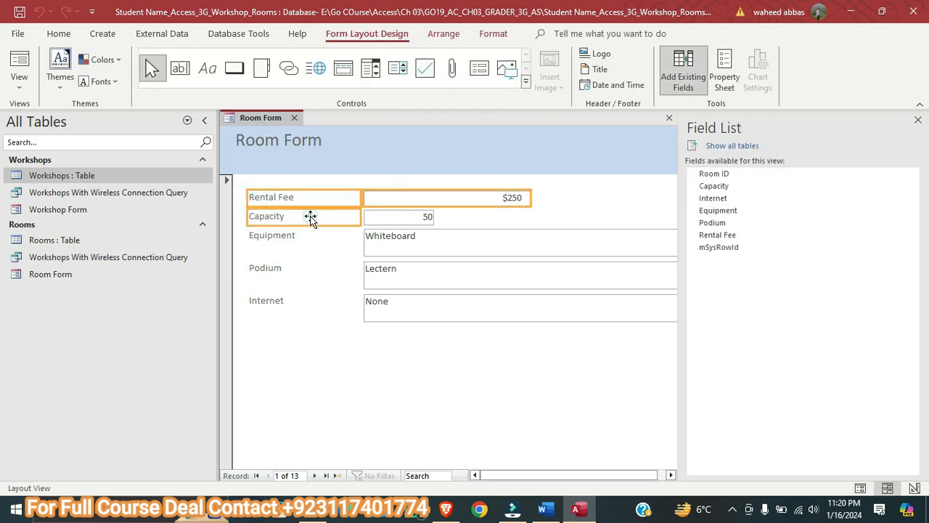
pyautogui.keyDown('shift'); pyautogui.click(370, 220); pyautogui.keyUp('shift')
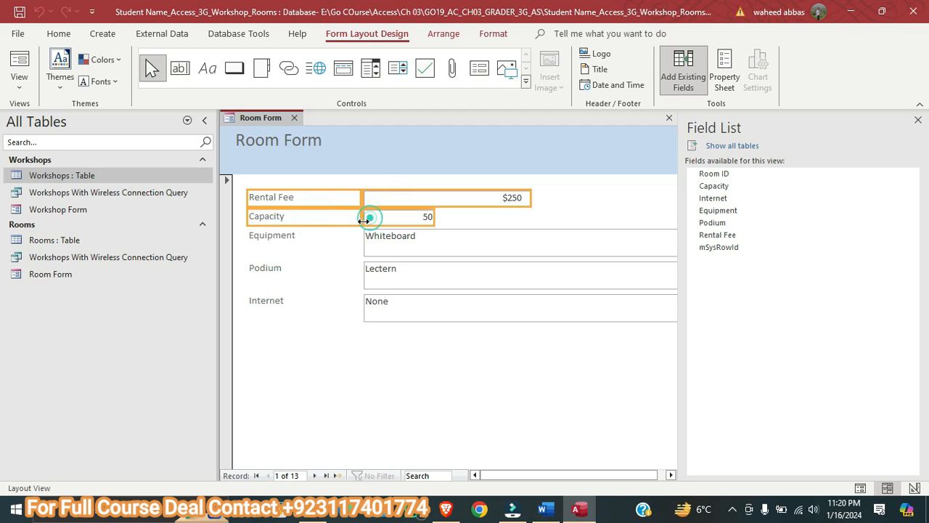
pyautogui.click(305, 244)
# Apply the Stacked layout to the labels and text boxes of Rental Fee, Capacity, Equipment, Podium and Internet together
pyautogui.click(305, 239)
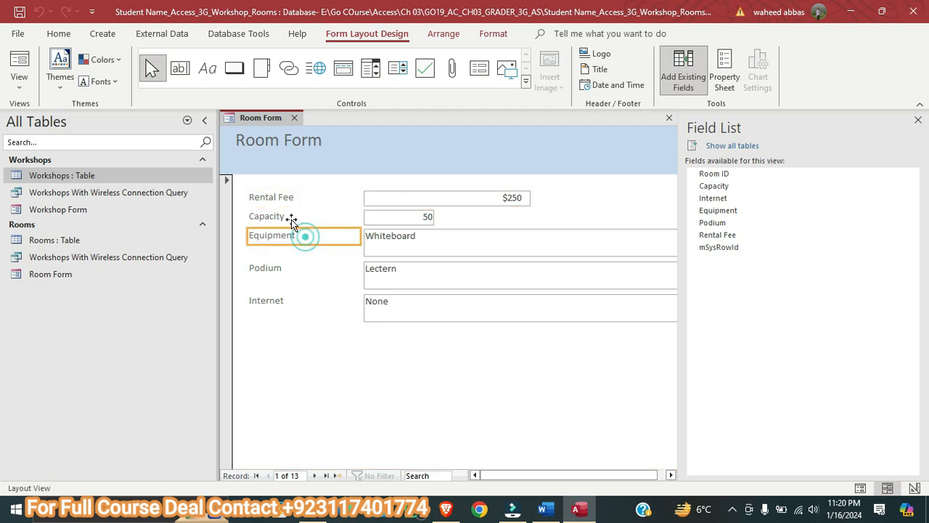
pyautogui.keyDown('shift'); pyautogui.click(290, 203); pyautogui.keyUp('shift')
pyautogui.keyDown('shift'); pyautogui.click(294, 215); pyautogui.keyUp('shift')
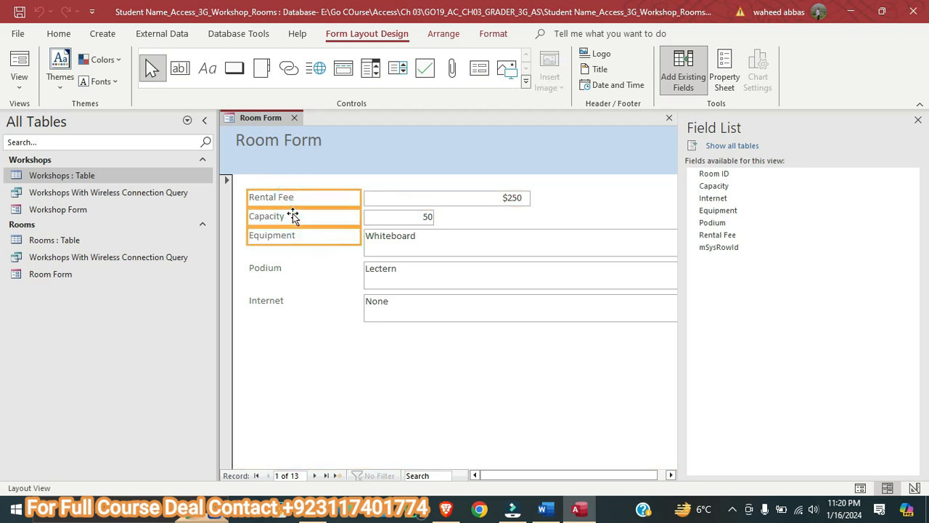
pyautogui.keyDown('shift'); pyautogui.click(385, 201); pyautogui.keyUp('shift')
pyautogui.keyDown('shift'); pyautogui.click(394, 217); pyautogui.keyUp('shift')
pyautogui.keyDown('shift'); pyautogui.click(403, 247); pyautogui.keyUp('shift')
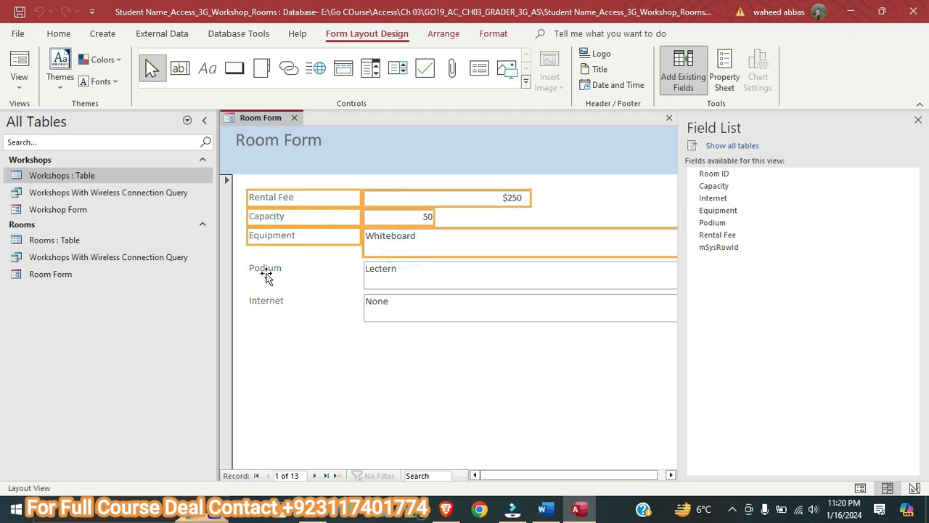
pyautogui.keyDown('shift'); pyautogui.click(268, 269); pyautogui.keyUp('shift')
pyautogui.keyDown('shift'); pyautogui.click(405, 276); pyautogui.keyUp('shift')
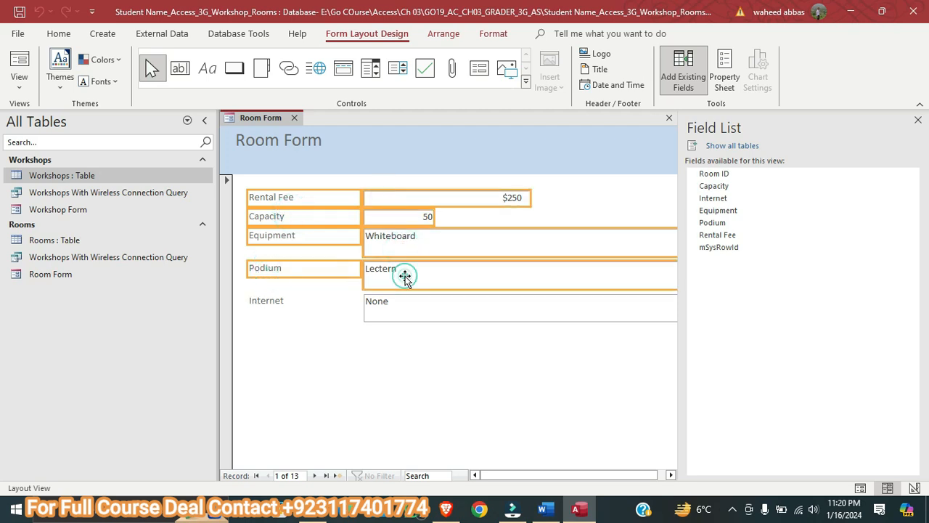
pyautogui.keyDown('shift'); pyautogui.click(276, 300); pyautogui.keyUp('shift')
pyautogui.keyDown('shift'); pyautogui.click(409, 306); pyautogui.keyUp('shift')
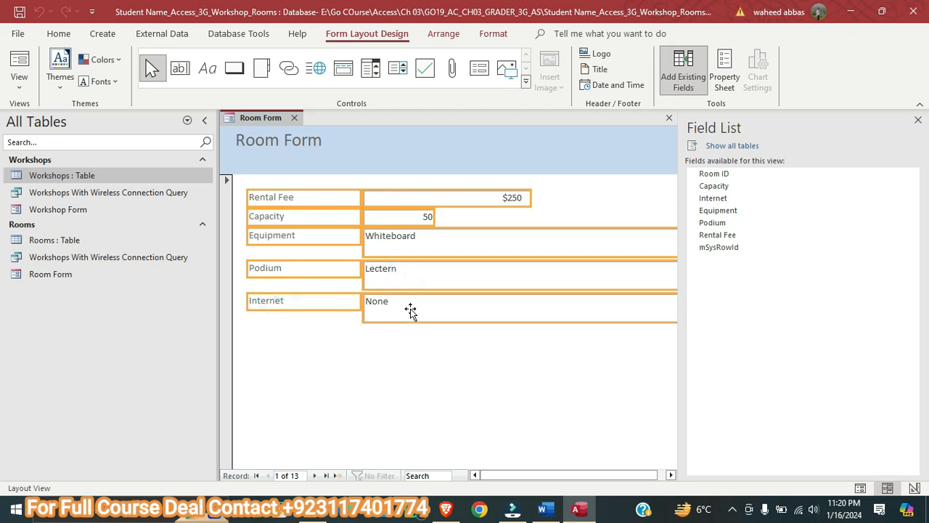
pyautogui.click(491, 34)
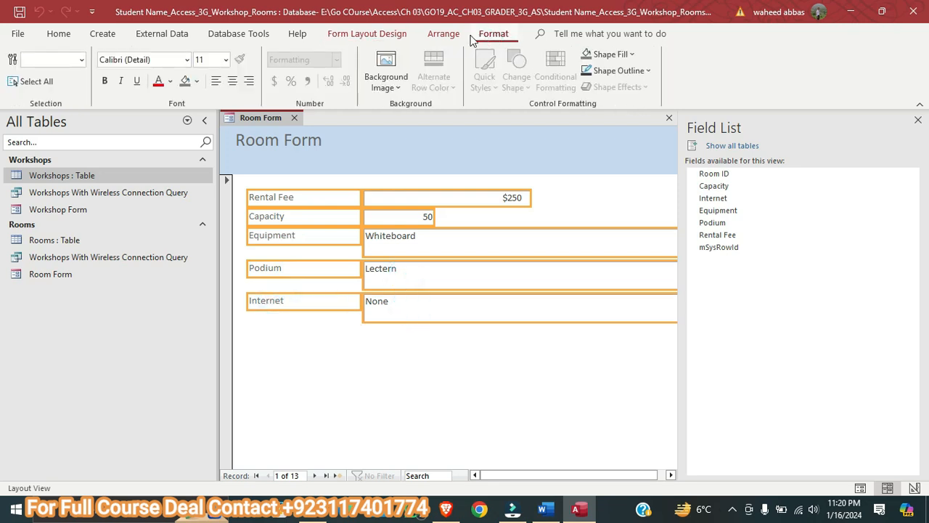
pyautogui.click(449, 37)
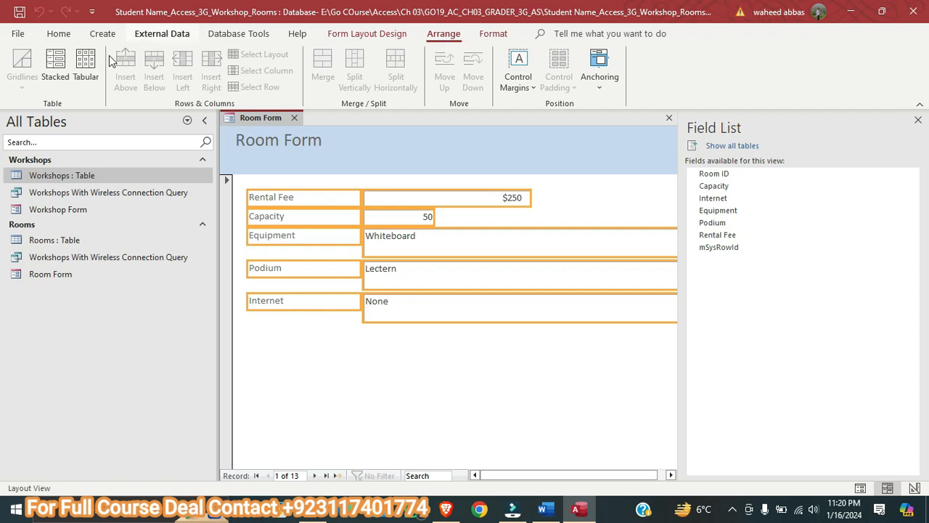
pyautogui.click(56, 64)
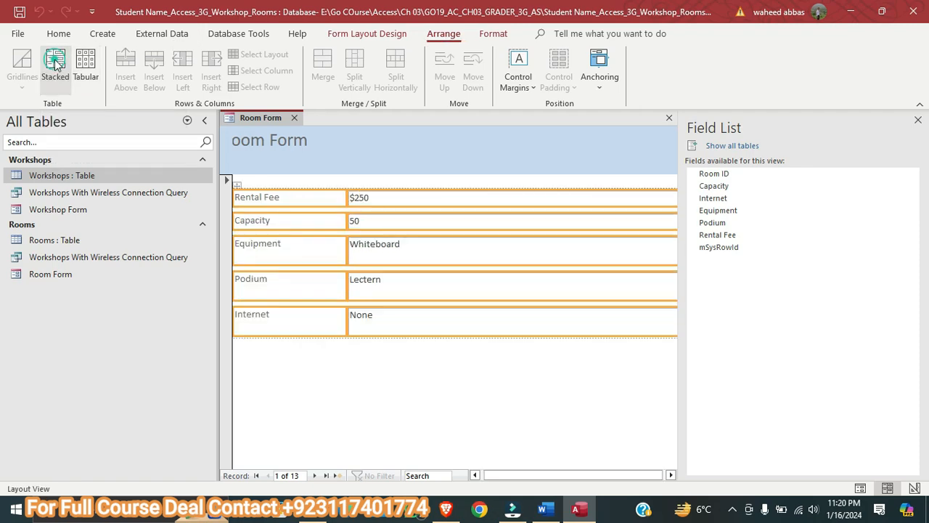
# Check the required theme in Word, apply the Integral theme to the Room Form only in Access, and close the Field List
pyautogui.click(546, 508)
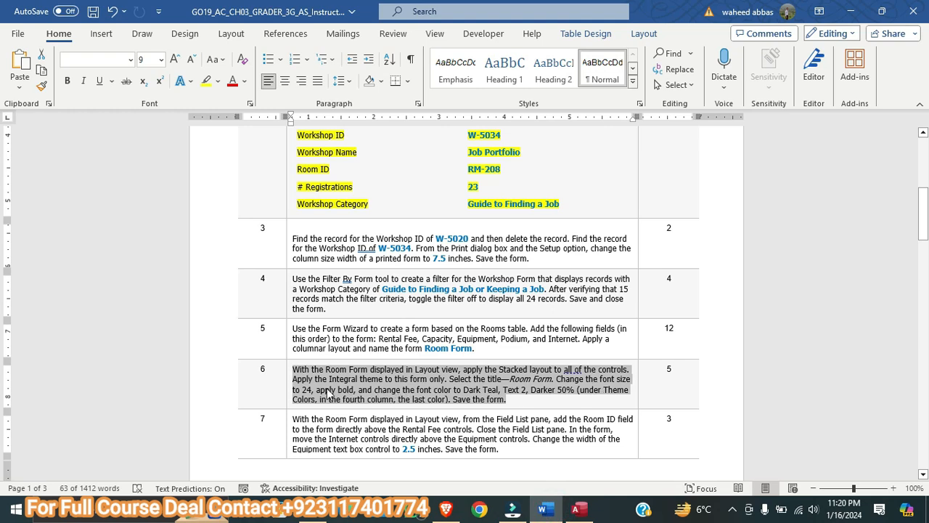
pyautogui.click(579, 508)
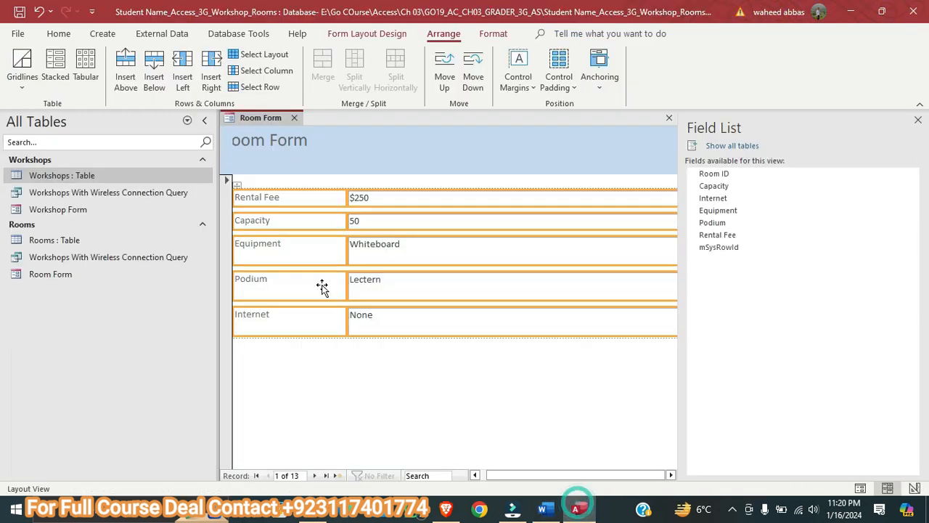
pyautogui.click(356, 38)
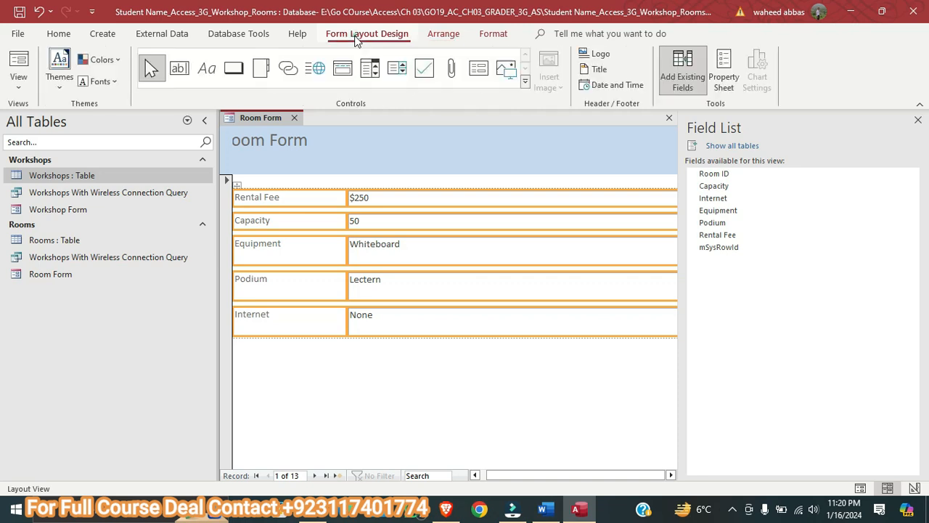
pyautogui.click(59, 87)
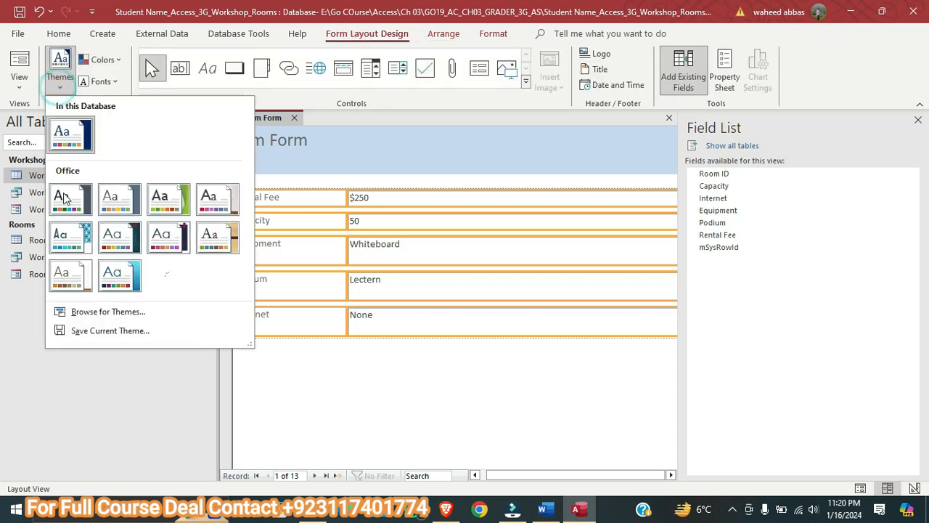
pyautogui.rightClick(76, 243)
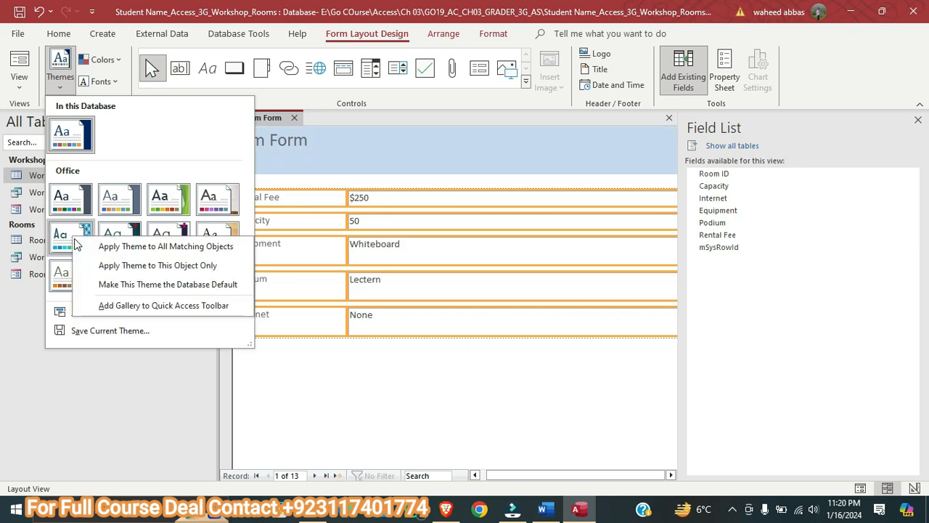
pyautogui.click(143, 267)
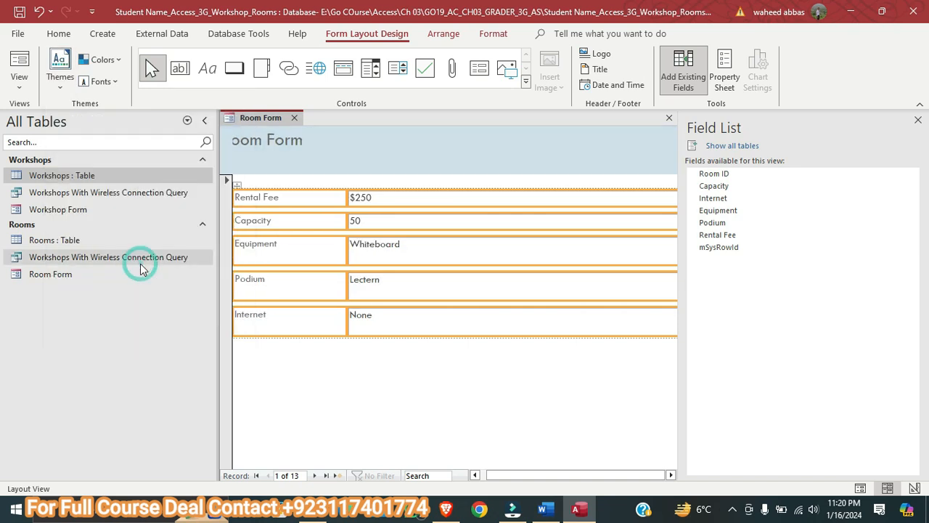
pyautogui.click(918, 120)
# Consult the title formatting in Word, then set the Room Form title to font size 24 and bold in Access
pyautogui.click(542, 508)
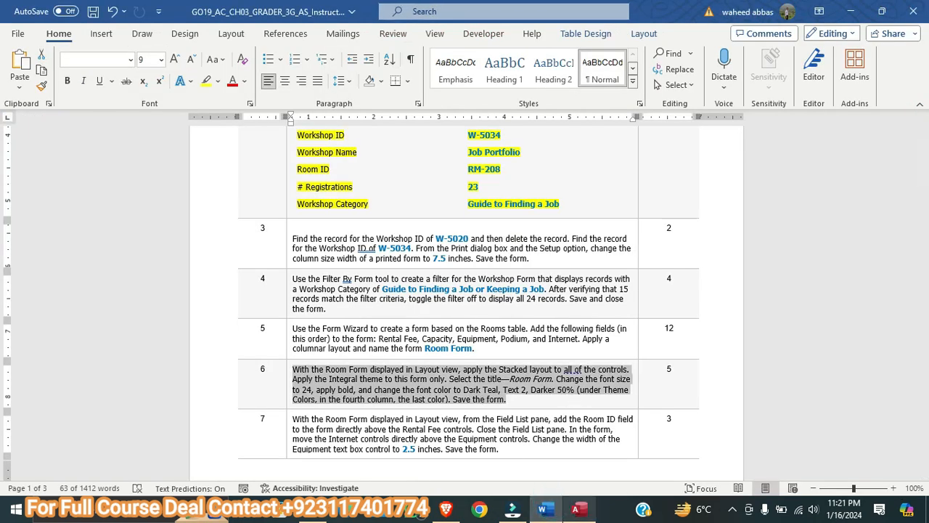
pyautogui.click(575, 509)
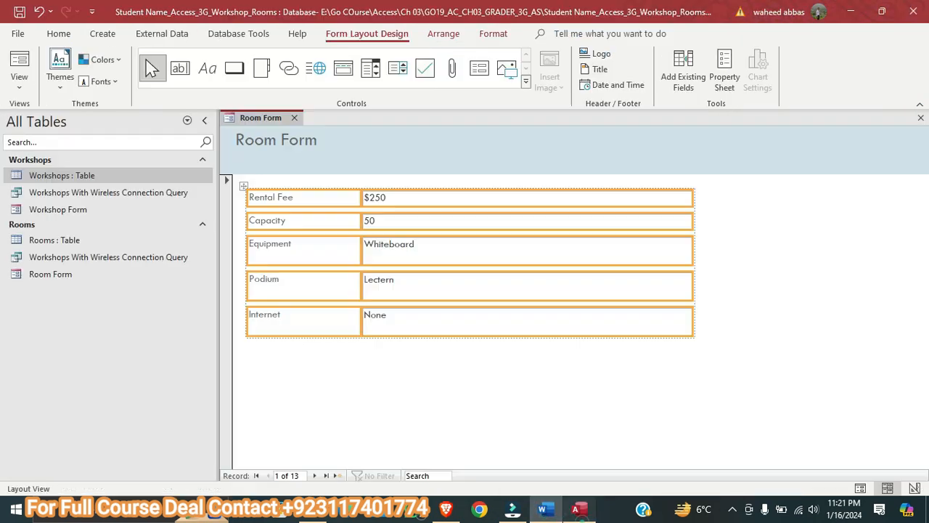
pyautogui.click(297, 149)
pyautogui.click(325, 145)
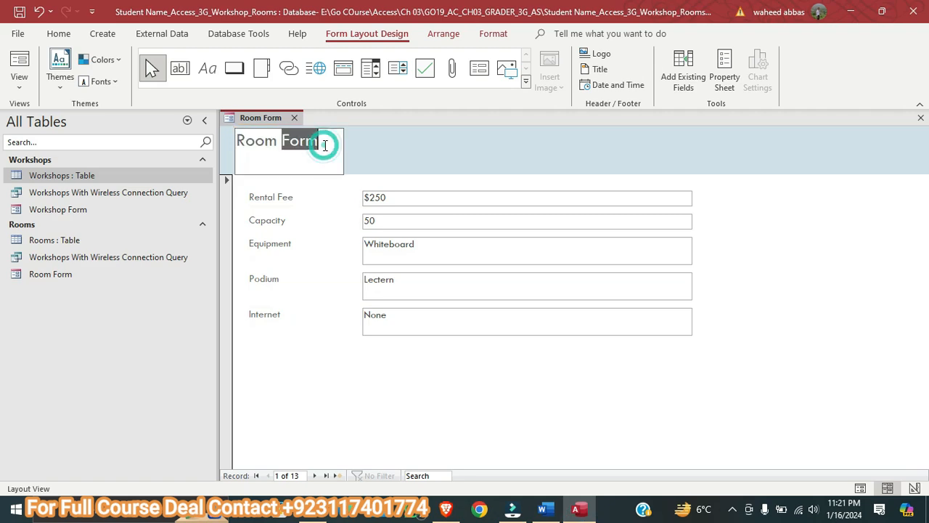
pyautogui.moveTo(321, 141); pyautogui.dragTo(236, 141)
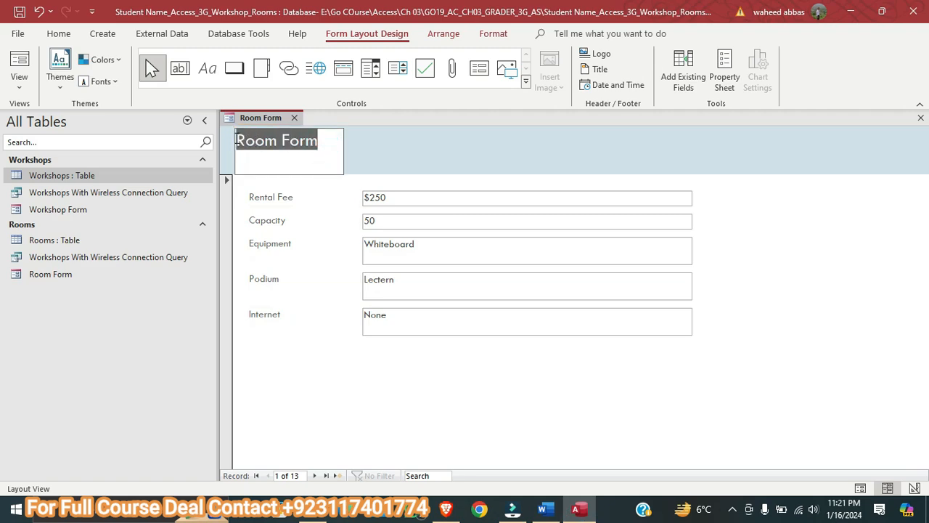
pyautogui.click(546, 511)
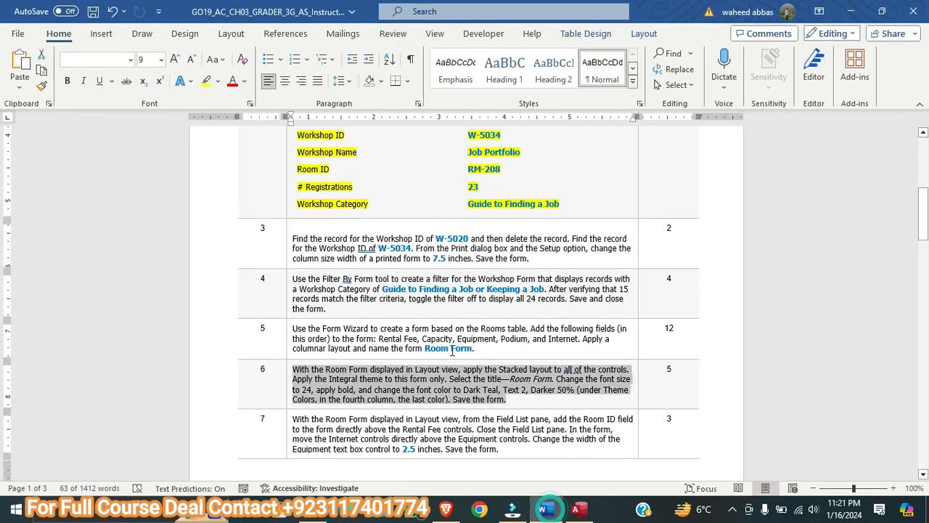
pyautogui.click(573, 511)
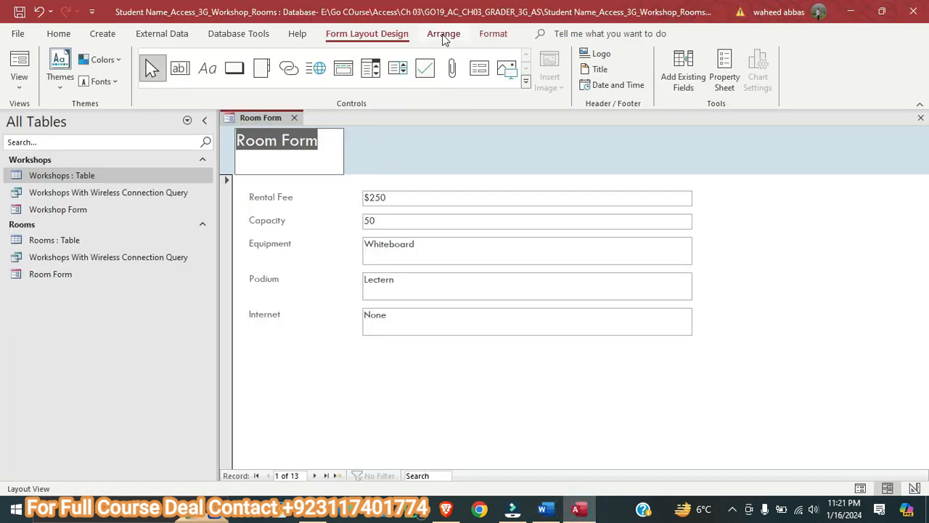
pyautogui.click(498, 34)
pyautogui.click(227, 61)
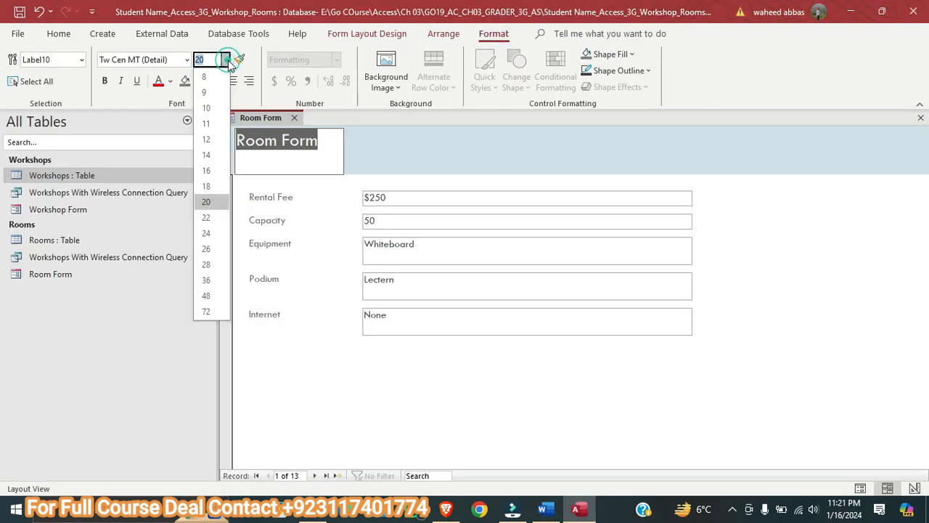
pyautogui.click(207, 233)
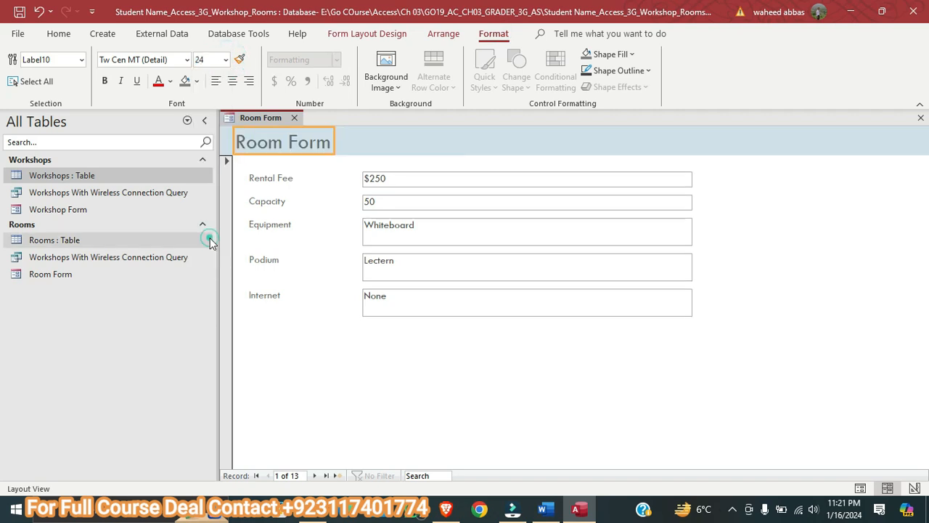
pyautogui.click(110, 78)
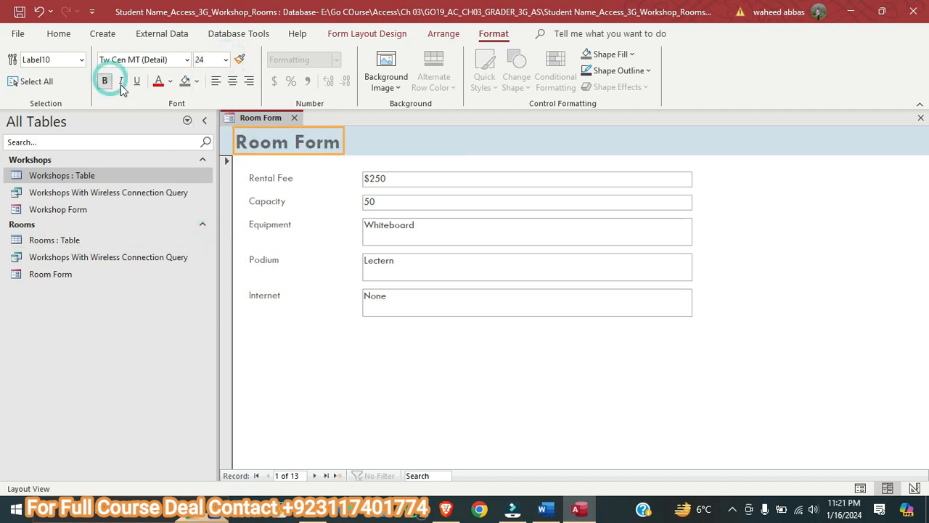
# Check the required font color in Word and apply Dark Teal, Text 2, Darker 50% to the form title in Access
pyautogui.click(546, 510)
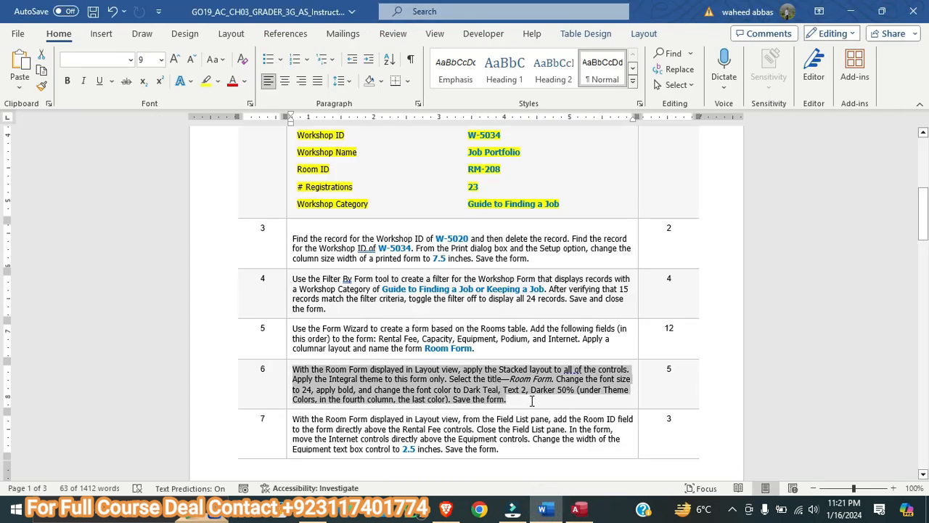
pyautogui.click(579, 511)
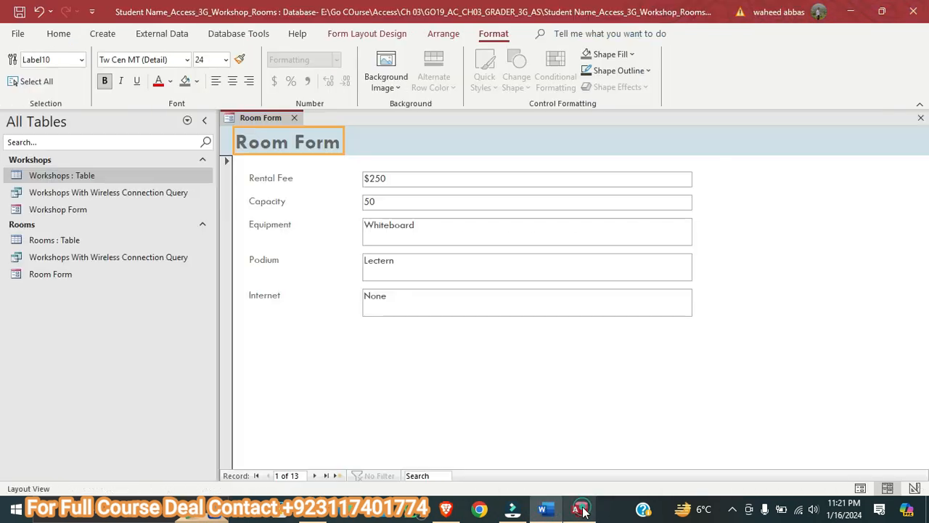
pyautogui.click(170, 81)
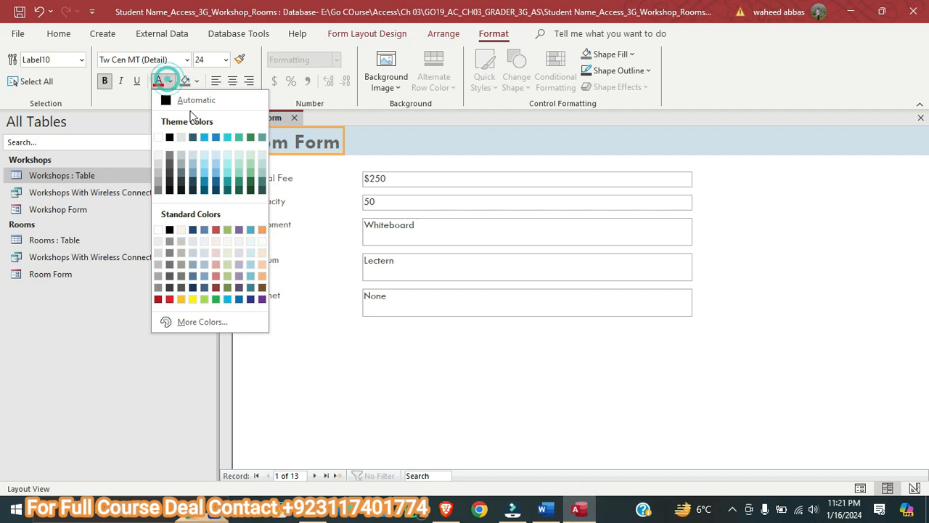
pyautogui.click(193, 191)
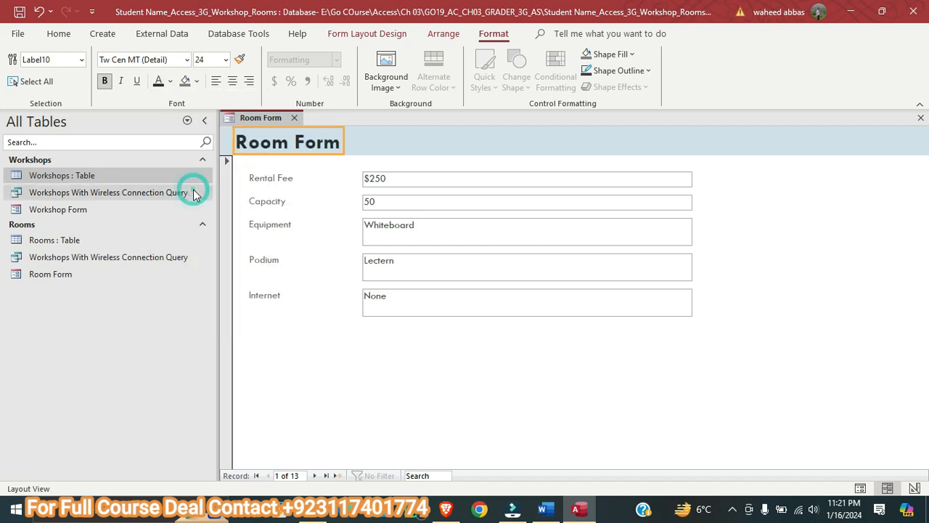
pyautogui.click(553, 516)
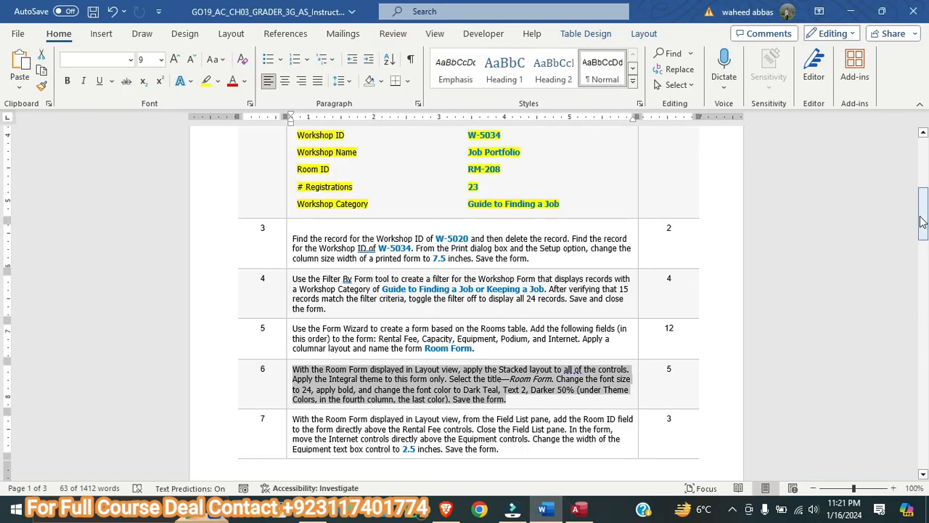
pyautogui.moveTo(923, 221); pyautogui.dragTo(913, 175)
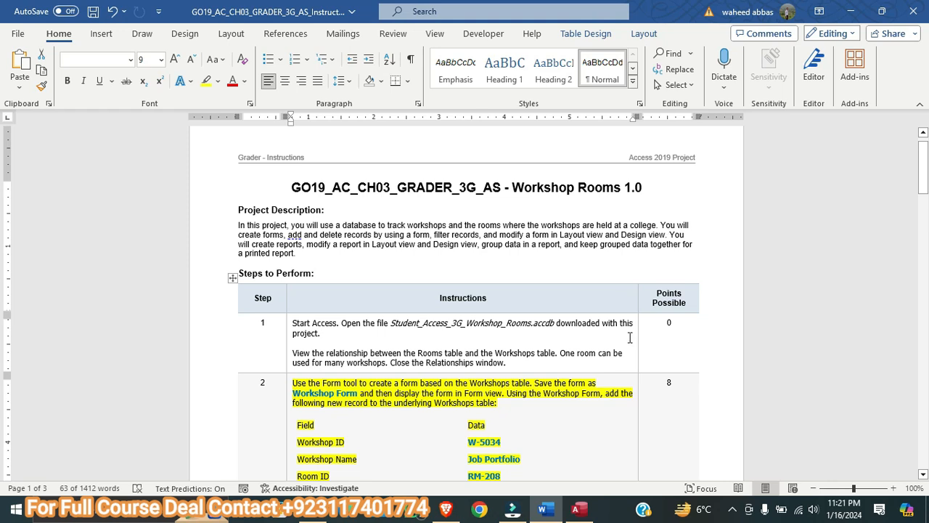
pyautogui.click(734, 511)
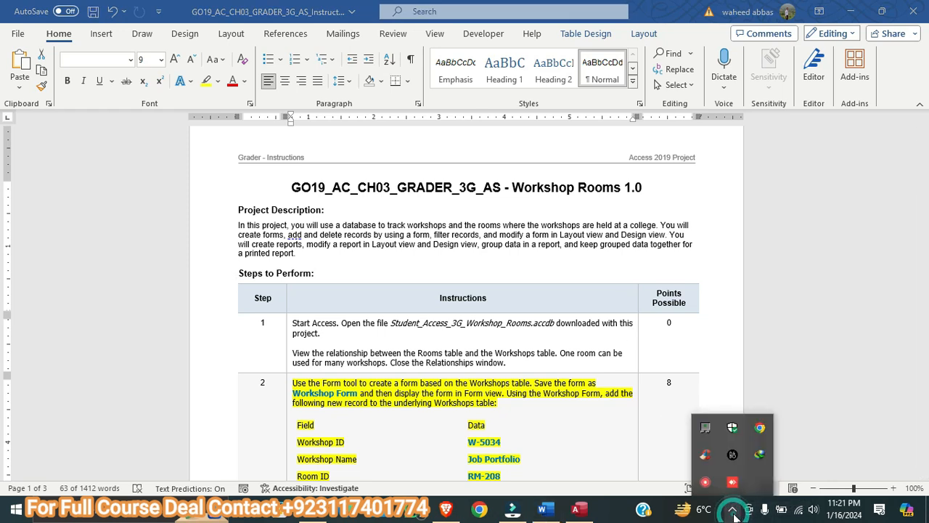
pyautogui.rightClick(705, 483)
pyautogui.click(723, 473)
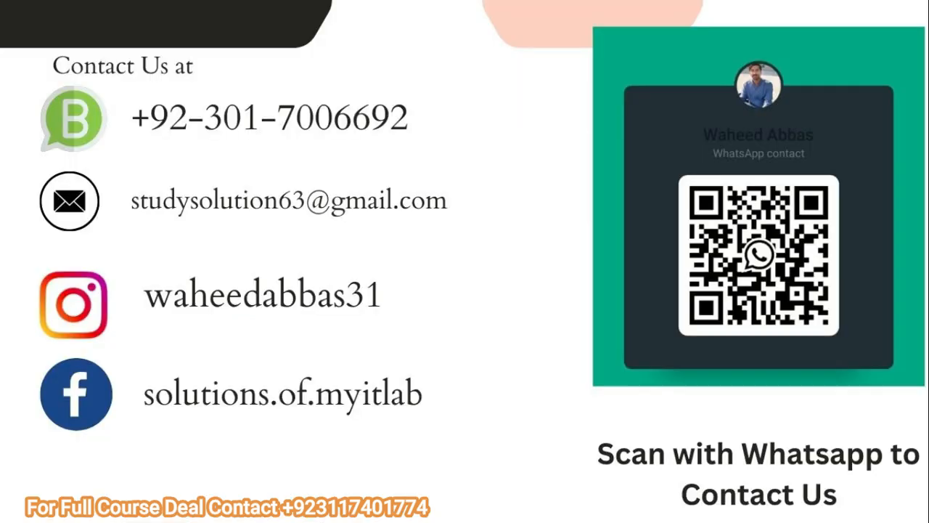